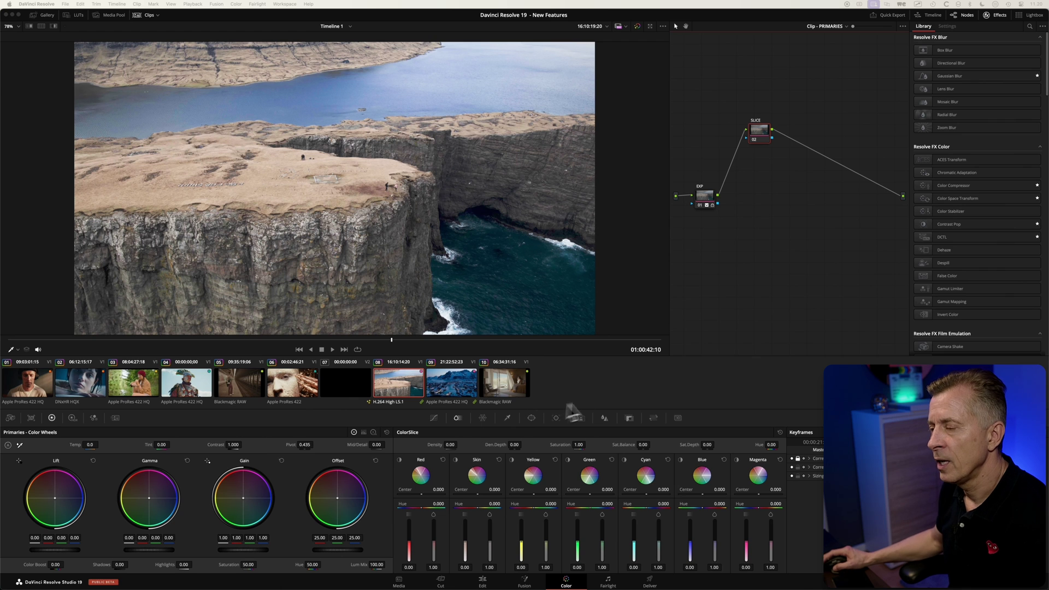
# Step: Show the Waveform and Vectorscope in the floating Scopes window and browse the Color menu
pyautogui.press('super+shift+w')
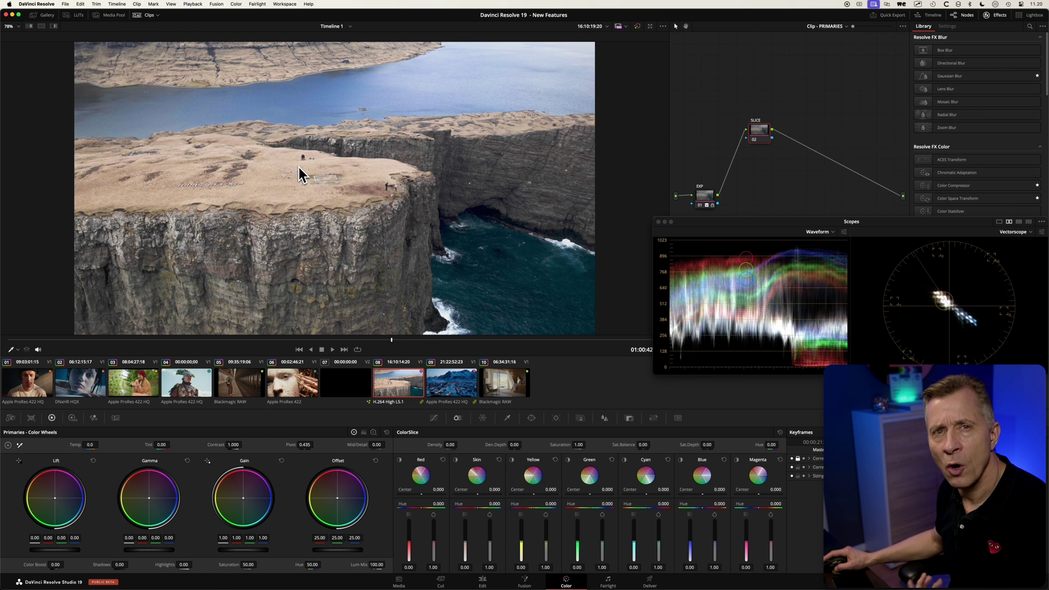
pyautogui.click(239, 4)
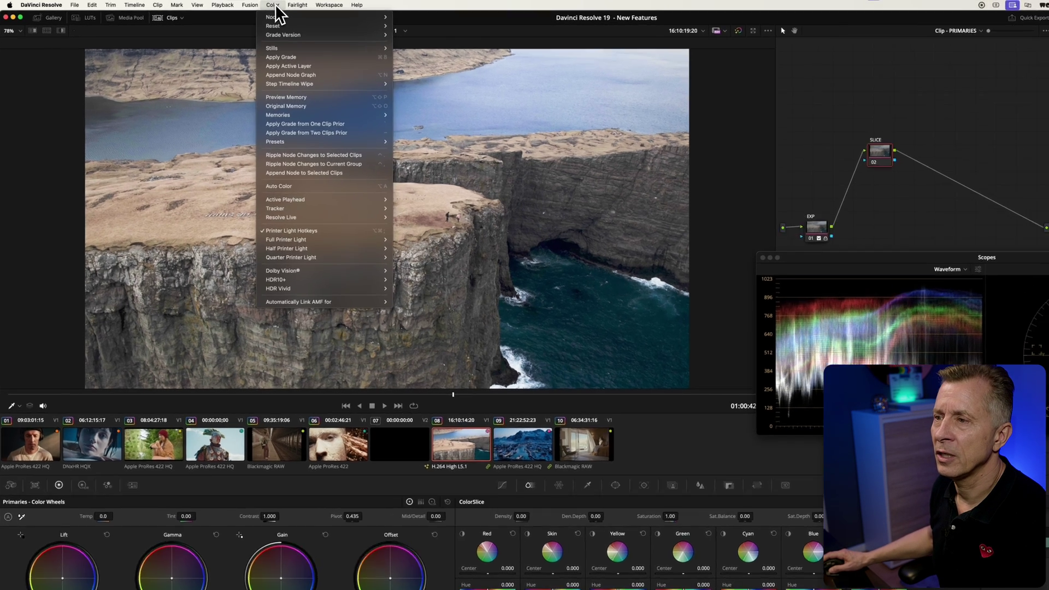
pyautogui.moveTo(306, 142)
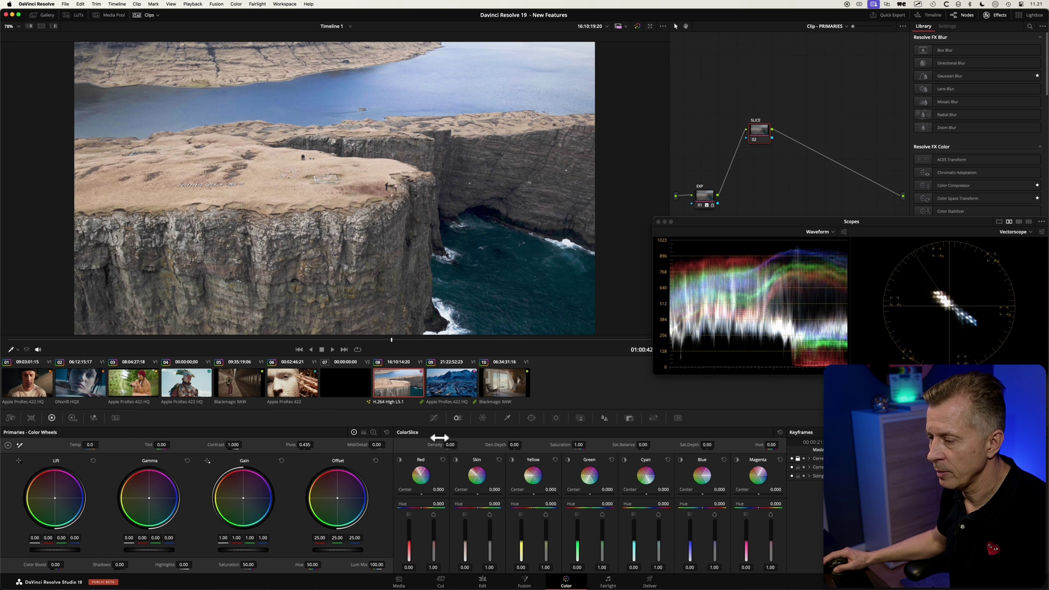
# Step: On cliff clip 08, set ColorSlice Density to 0.60 and Density Depth to -0.14
pyautogui.moveTo(435, 444); pyautogui.dragTo(459, 444)
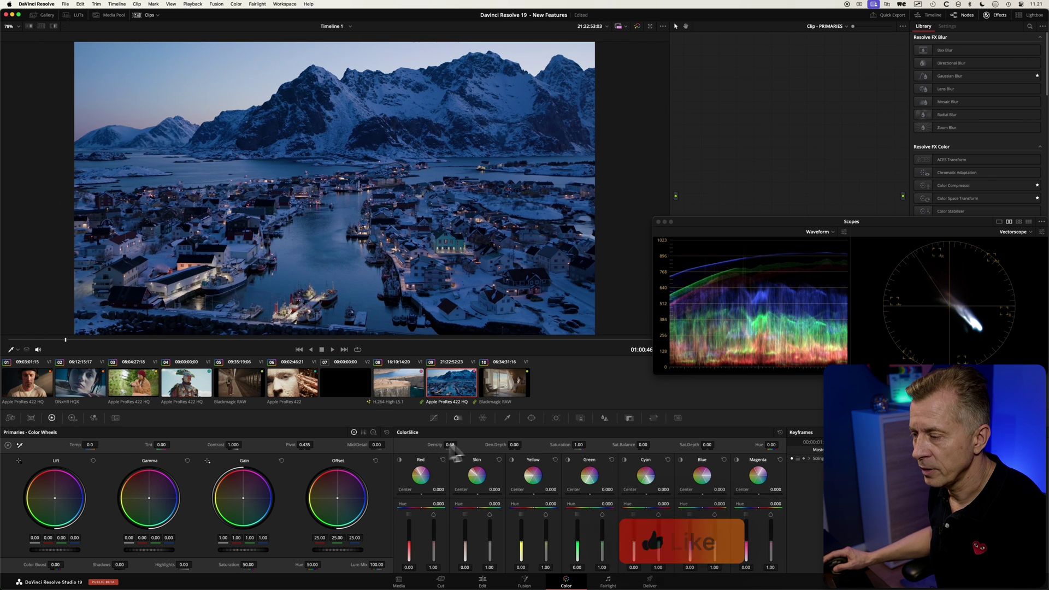
pyautogui.click(398, 385)
pyautogui.click(425, 341)
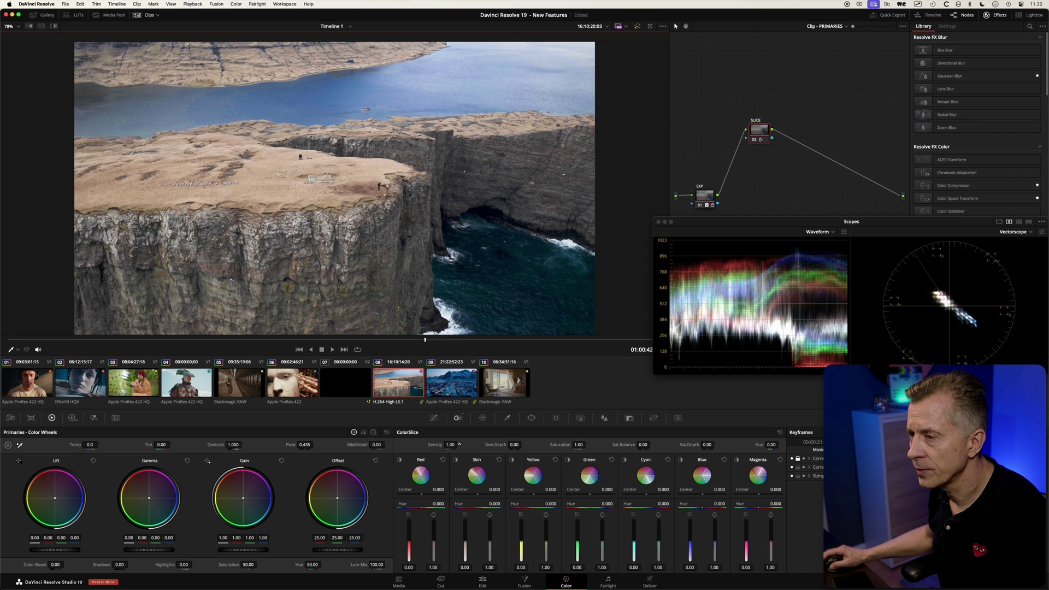
pyautogui.moveTo(451, 444); pyautogui.dragTo(432, 445)
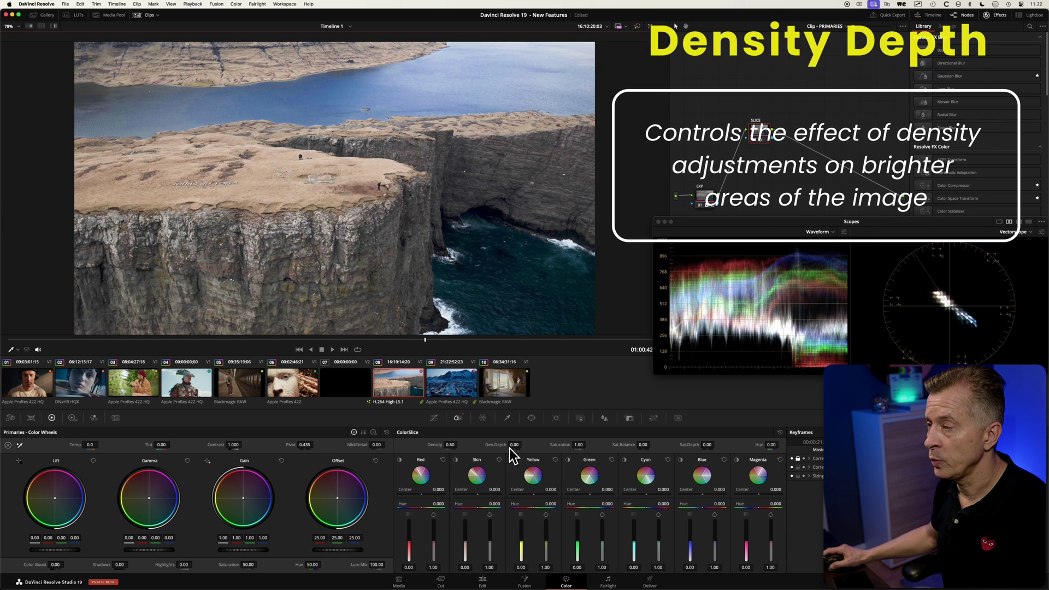
pyautogui.moveTo(498, 444); pyautogui.dragTo(523, 445)
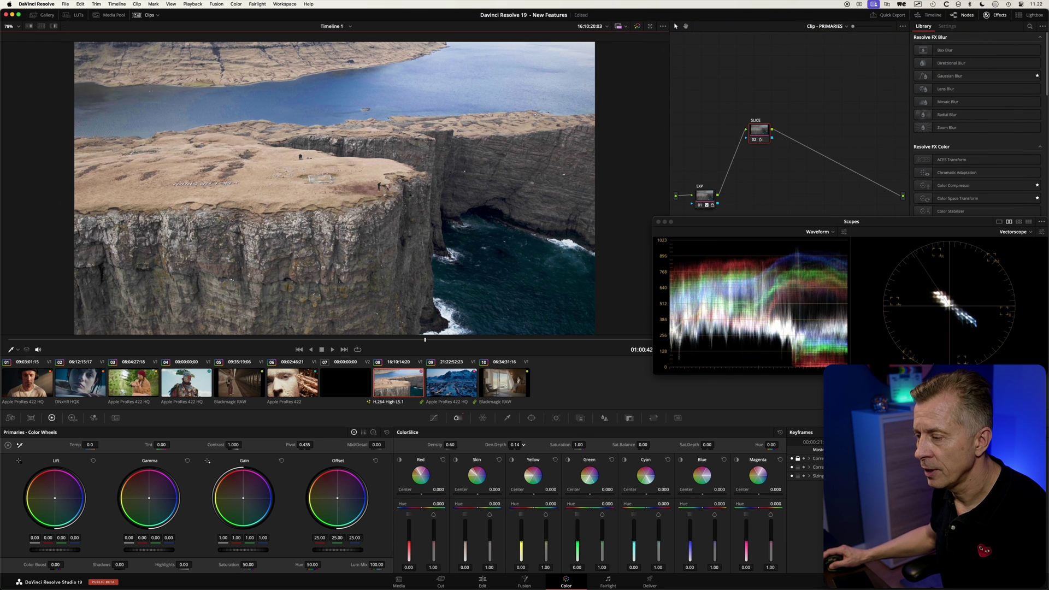
# Step: Reset Density, then bring ColorSlice Density to 1.00 and Density Depth to 0.30
pyautogui.doubleClick(437, 446)
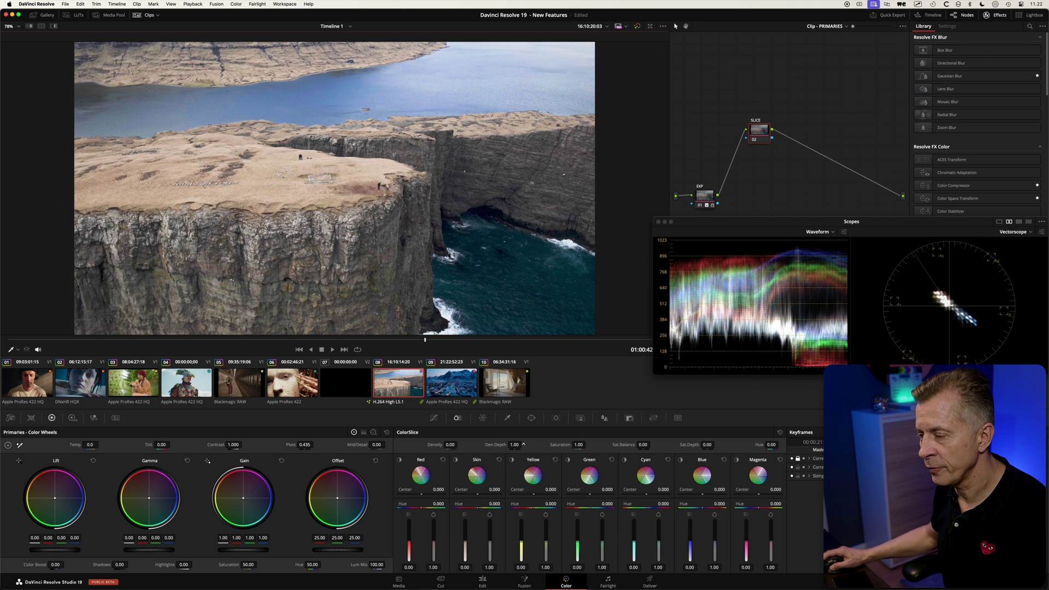
pyautogui.moveTo(524, 444); pyautogui.dragTo(502, 445)
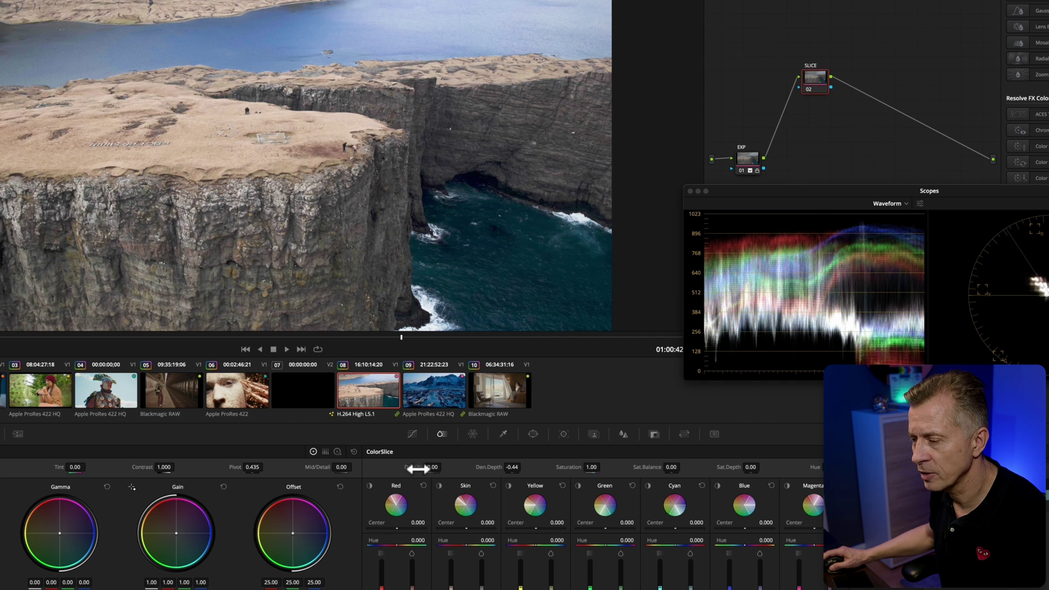
pyautogui.moveTo(413, 468); pyautogui.dragTo(444, 466)
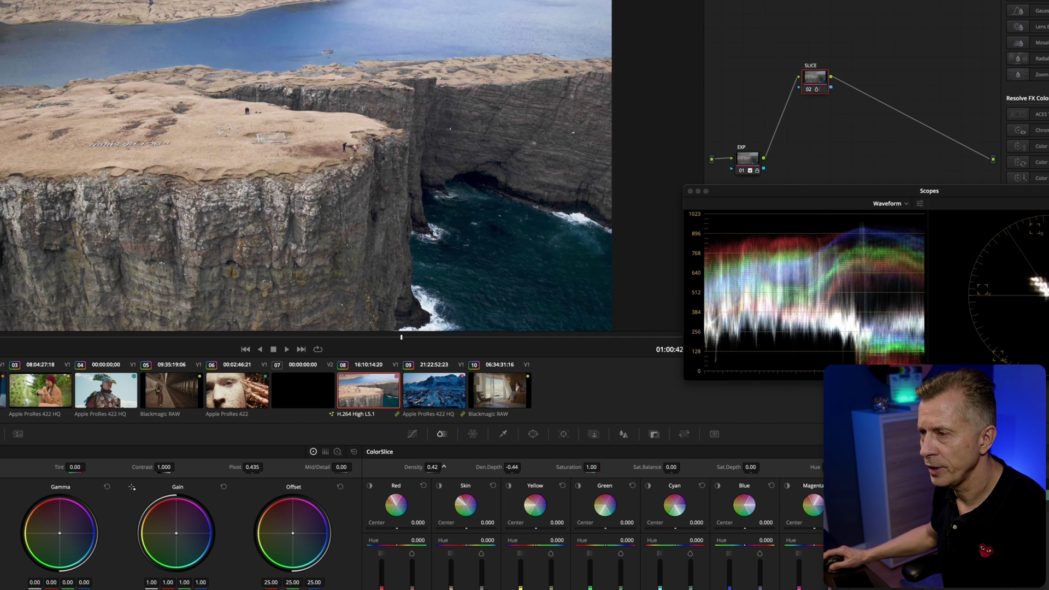
pyautogui.moveTo(444, 467); pyautogui.dragTo(512, 467)
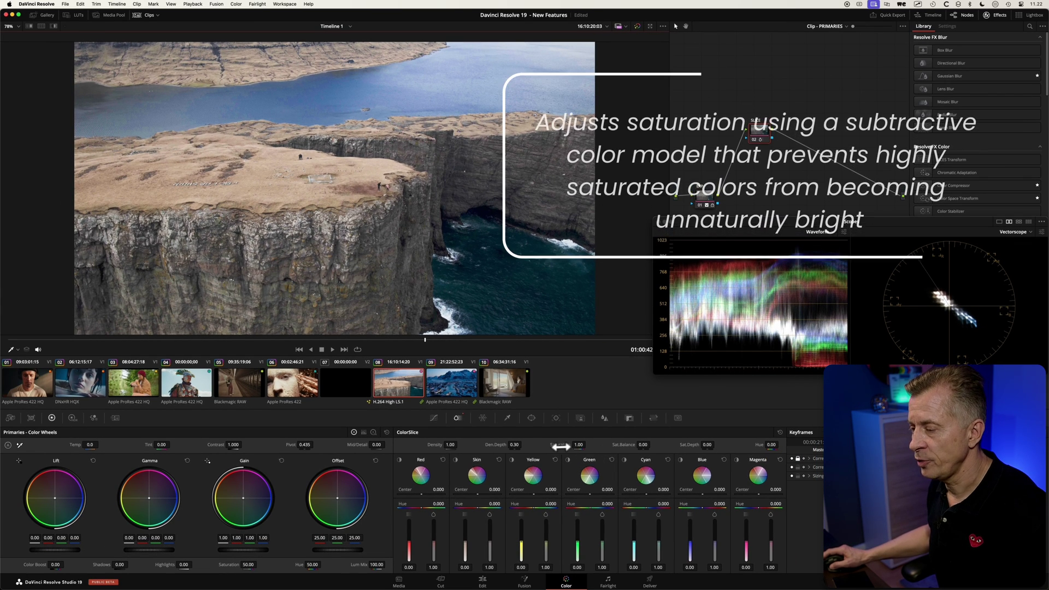
# Step: Set Saturation 1.28, Sat.Balance -0.28 and Sat.Depth -0.46, trying Hue then resetting it to 0.00
pyautogui.moveTo(560, 446); pyautogui.dragTo(587, 444)
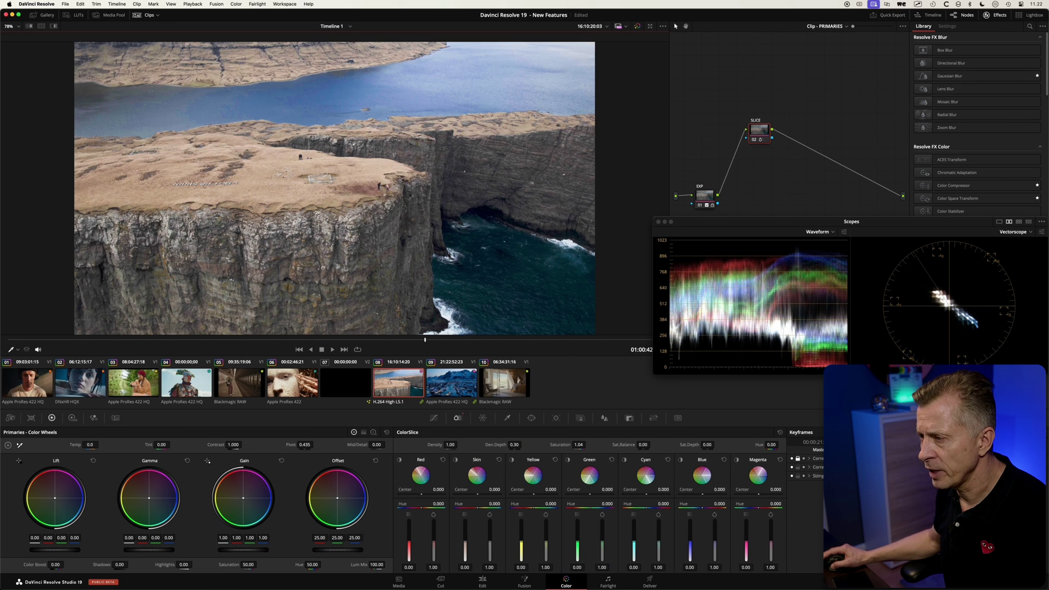
pyautogui.moveTo(557, 446); pyautogui.dragTo(577, 446)
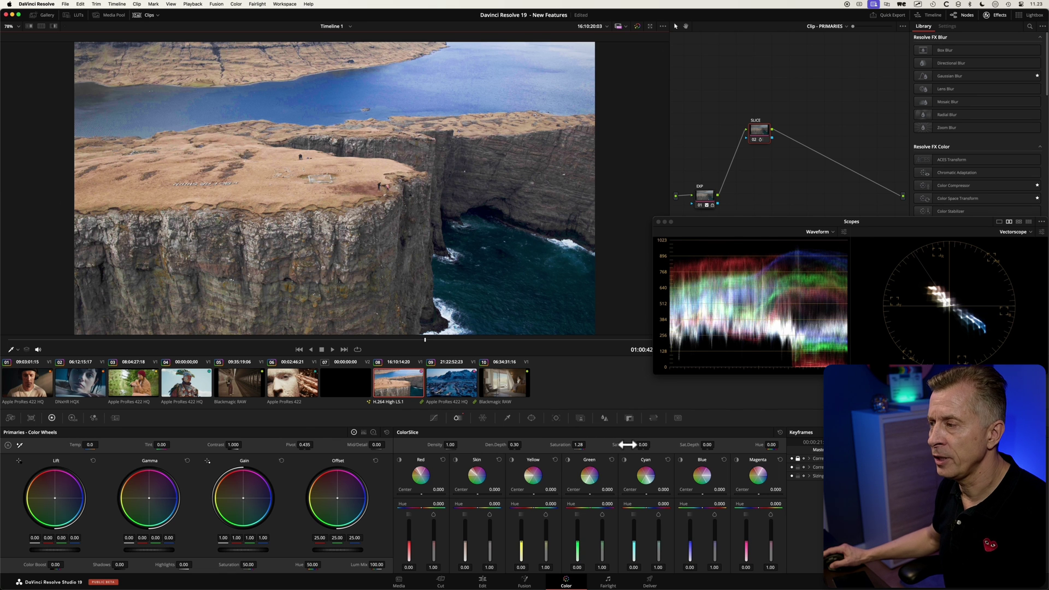
pyautogui.moveTo(627, 444); pyautogui.dragTo(610, 445)
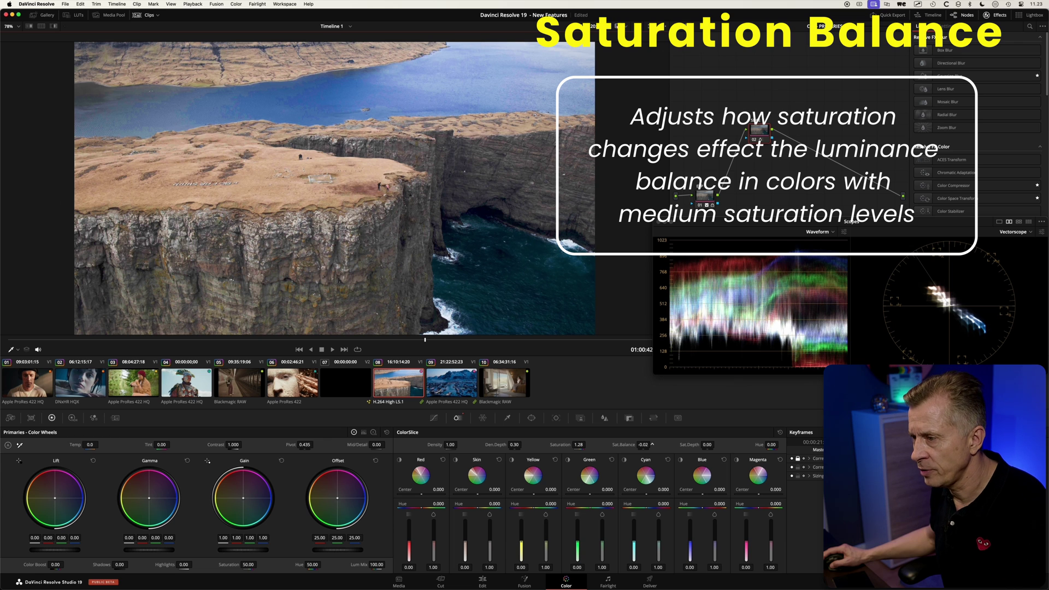
pyautogui.moveTo(652, 444); pyautogui.dragTo(652, 444)
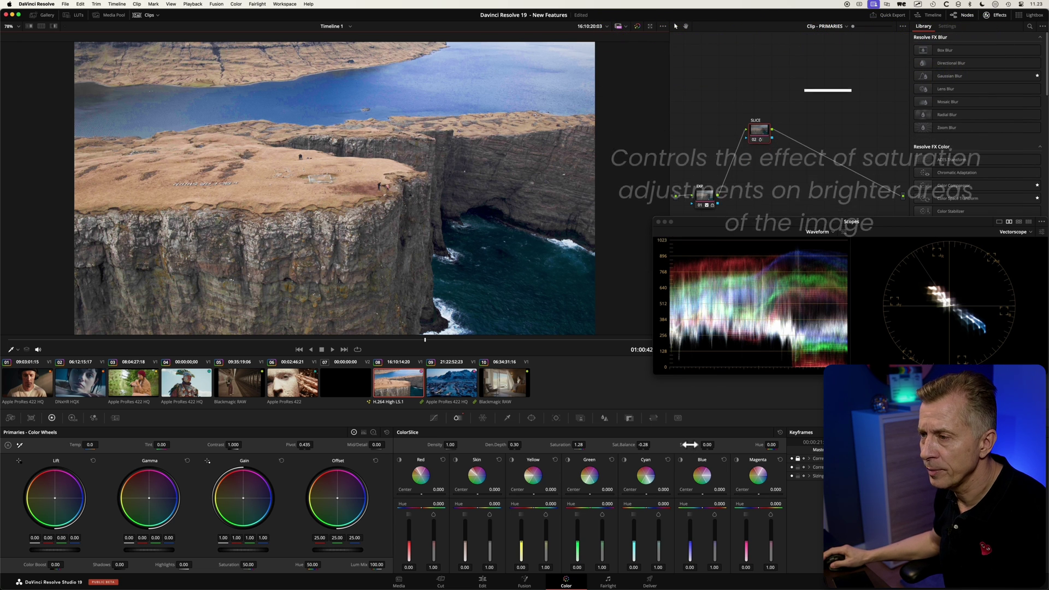
pyautogui.moveTo(707, 445); pyautogui.dragTo(716, 444)
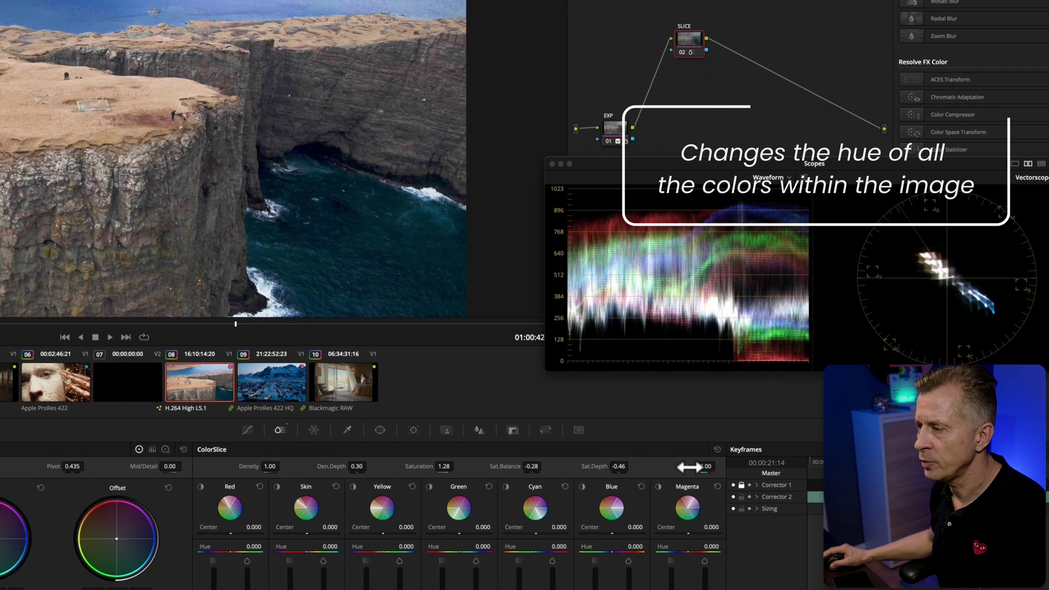
pyautogui.moveTo(689, 466); pyautogui.dragTo(677, 466)
pyautogui.doubleClick(688, 466)
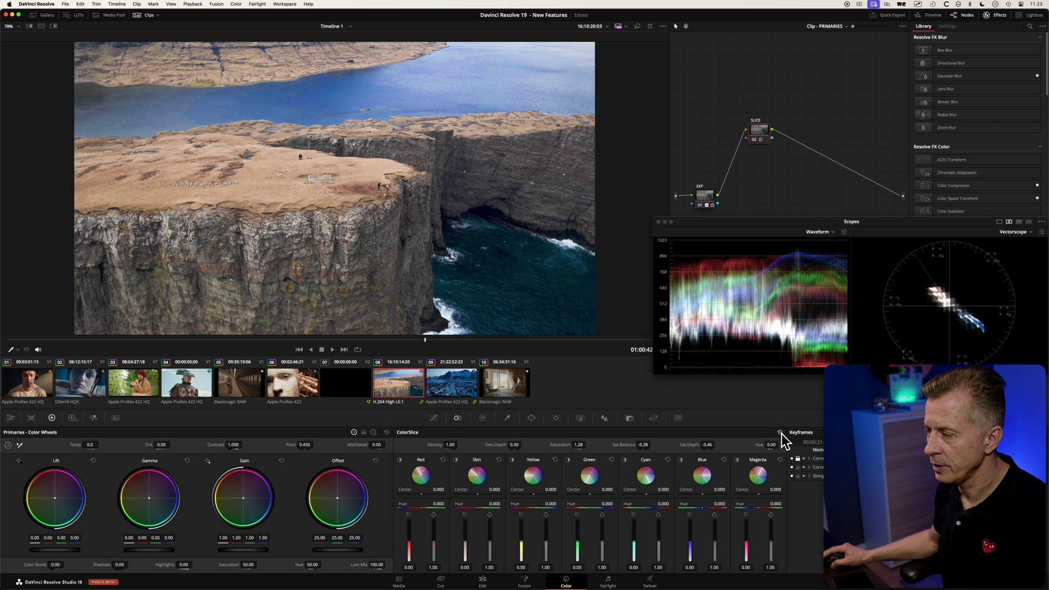
# Step: Reset all ColorSlice controls, then set Density to 0.48 and Saturation to 1.24
pyautogui.click(781, 432)
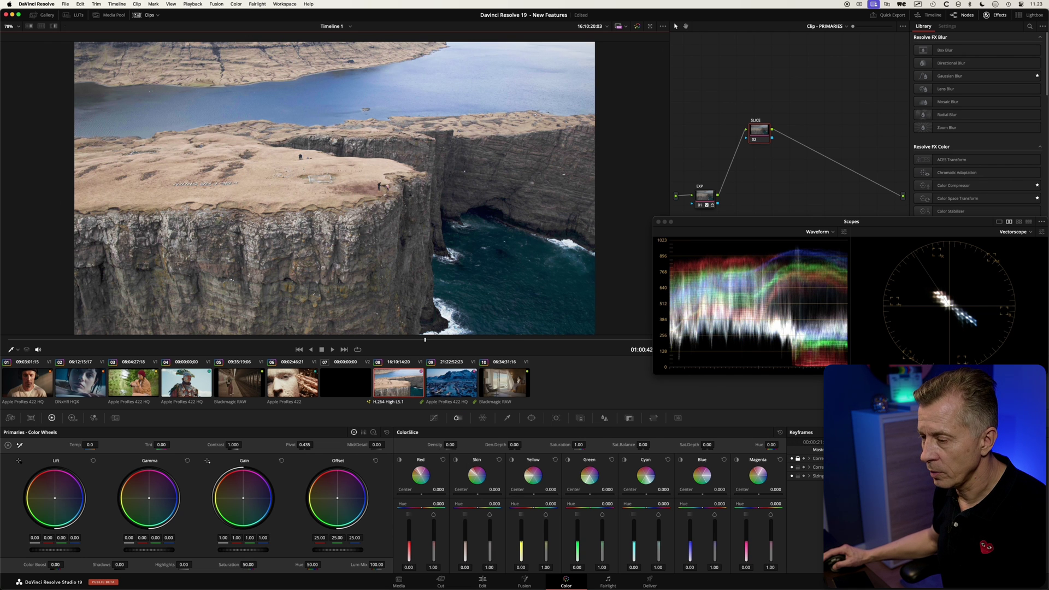
pyautogui.moveTo(435, 446); pyautogui.dragTo(470, 445)
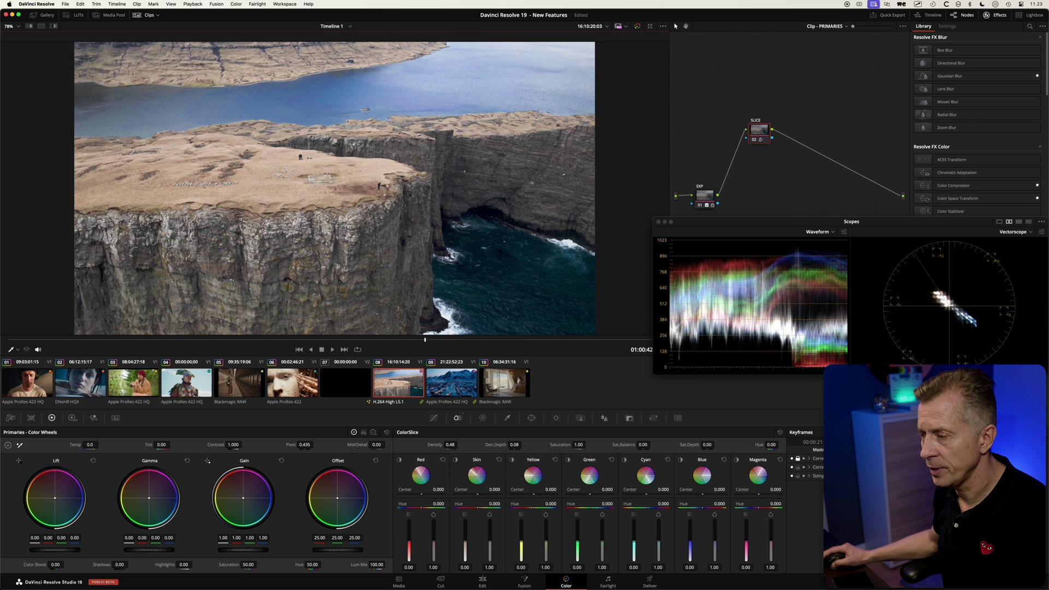
pyautogui.moveTo(588, 445); pyautogui.dragTo(588, 445)
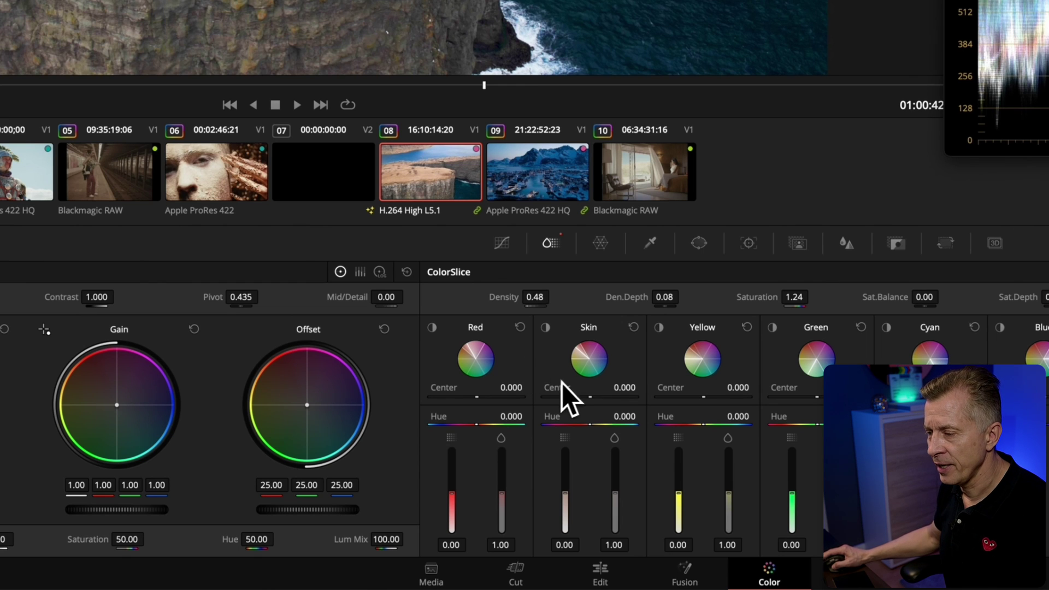
# Step: Preview the Red slice's range on the cliff shot and nudge Red Center to -0.010
pyautogui.click(433, 327)
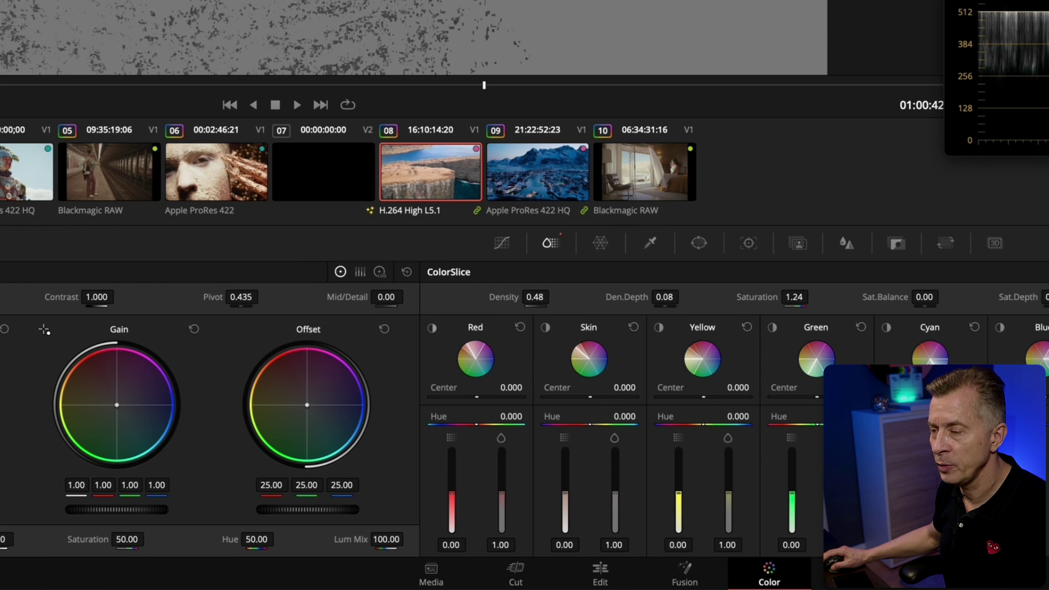
pyautogui.click(432, 328)
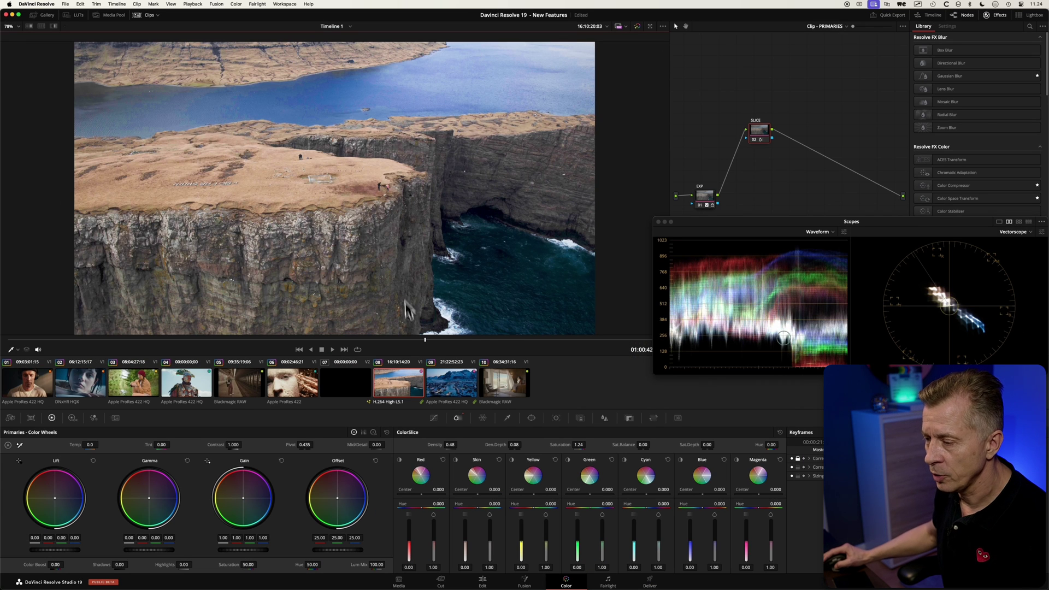
pyautogui.click(401, 461)
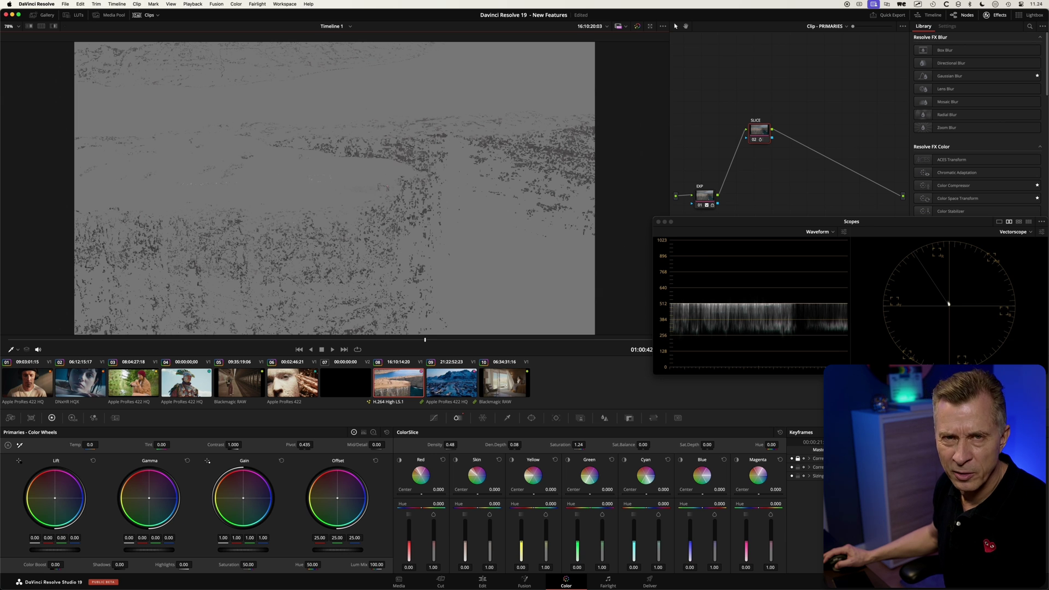
pyautogui.click(399, 460)
pyautogui.click(400, 460)
pyautogui.click(400, 460)
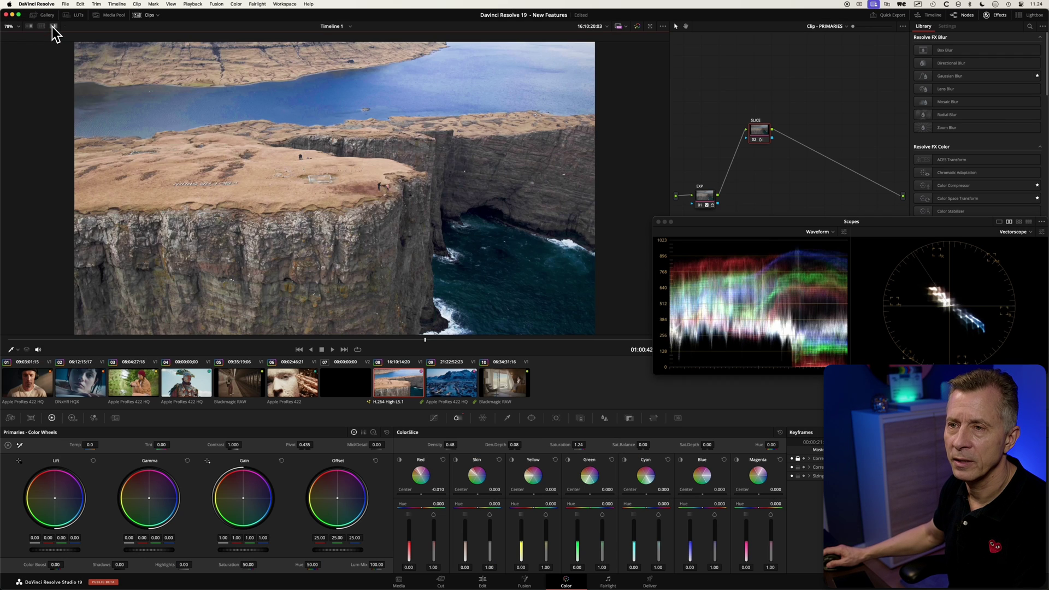
# Step: With the range highlight on, reset Red Center to 0 and move Blue Center to -0.878
pyautogui.click(53, 26)
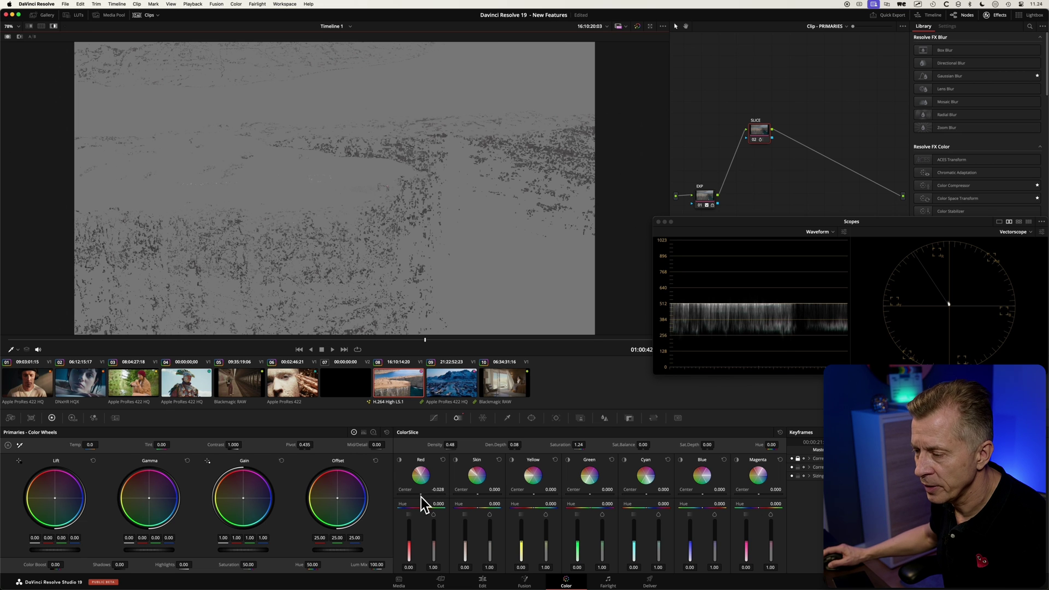
pyautogui.click(442, 460)
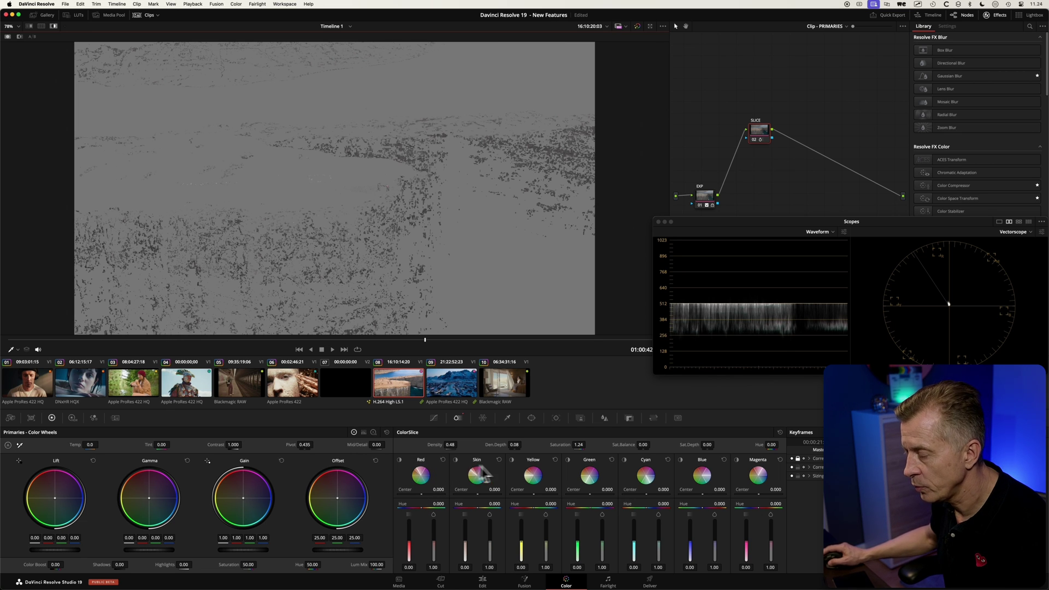
pyautogui.click(681, 461)
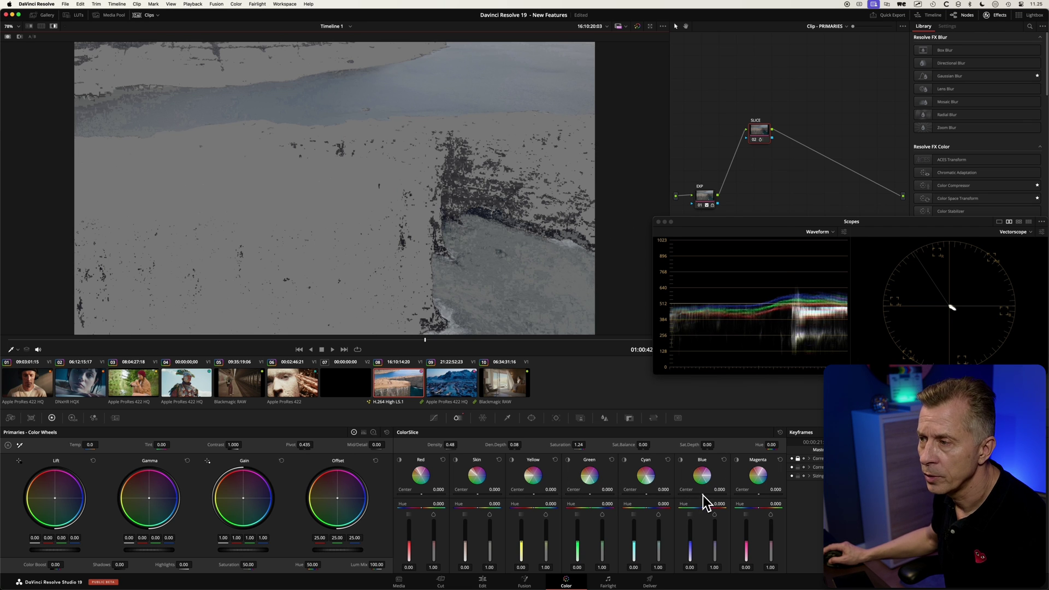
pyautogui.moveTo(719, 490); pyautogui.dragTo(656, 490)
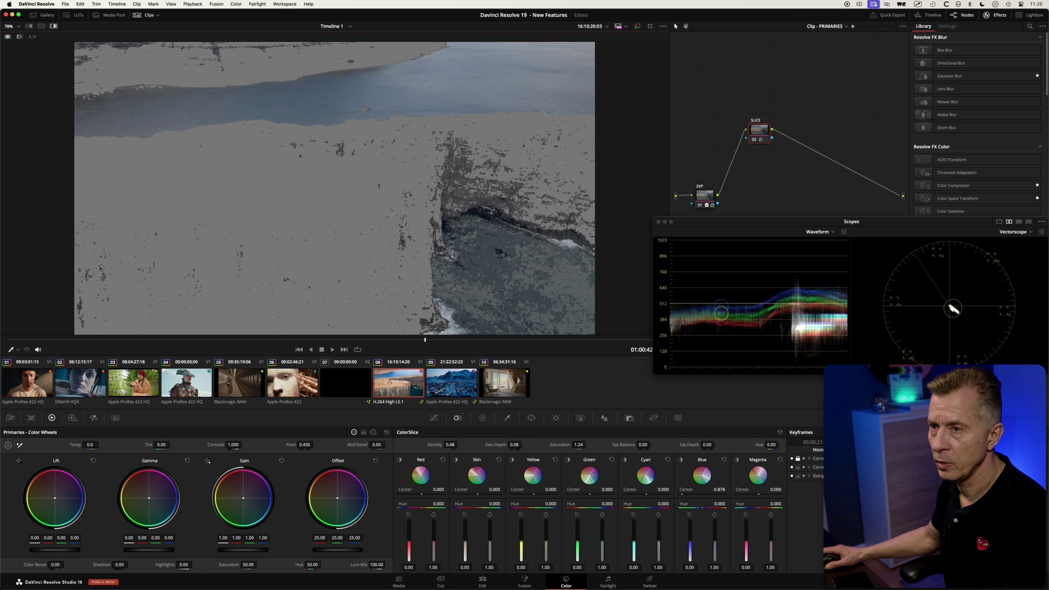
pyautogui.click(55, 26)
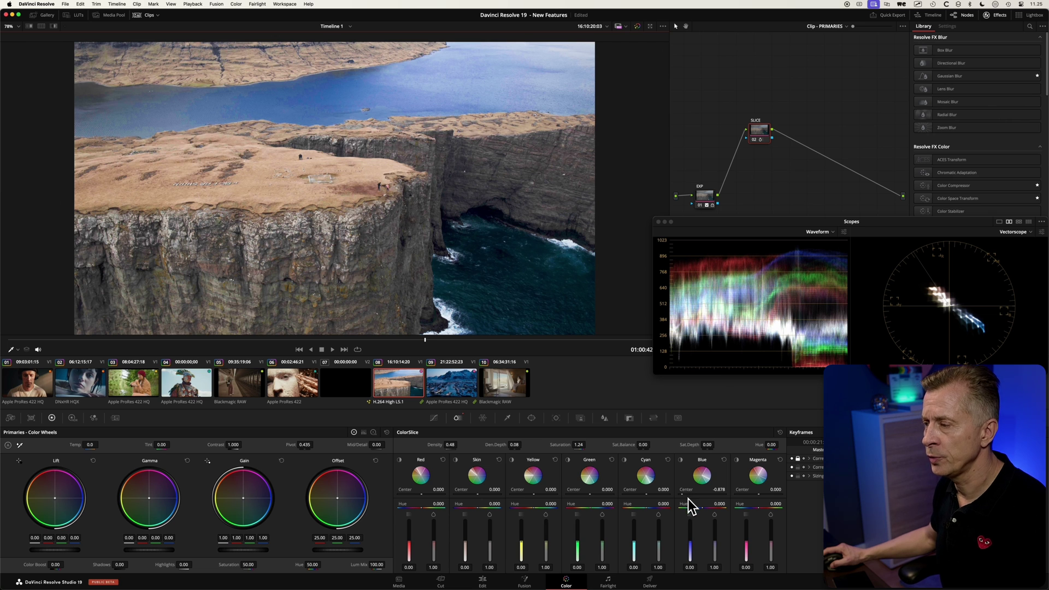
# Step: Preview the blue areas, then shift the Blue slice Hue to -0.236 toward cyan-teal
pyautogui.click(681, 461)
pyautogui.click(680, 460)
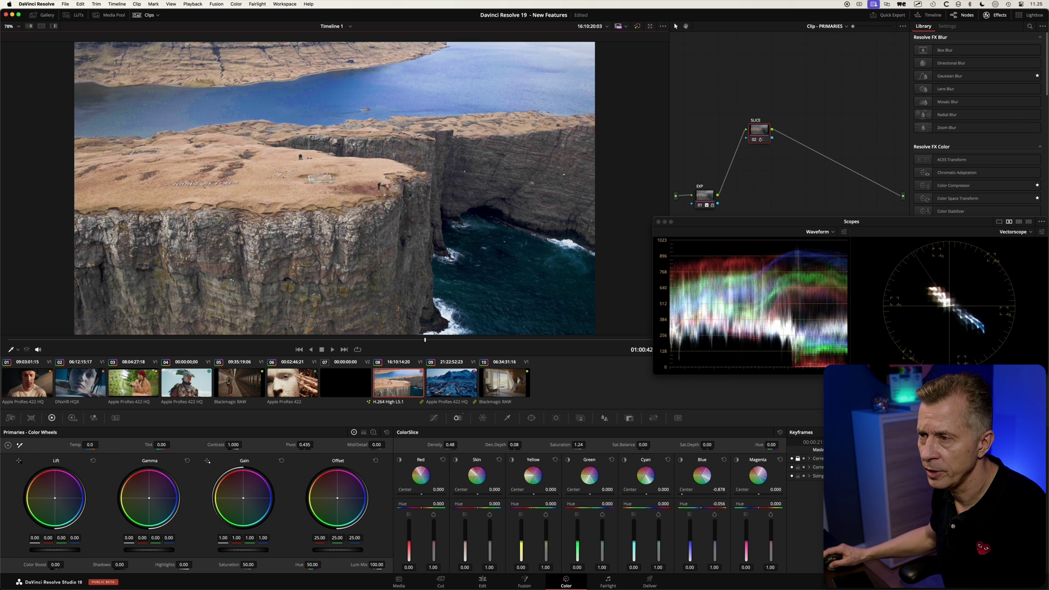
pyautogui.moveTo(719, 504)
pyautogui.mouseDown()
pyautogui.moveTo(694, 504)
pyautogui.moveTo(709, 504)
pyautogui.mouseUp()
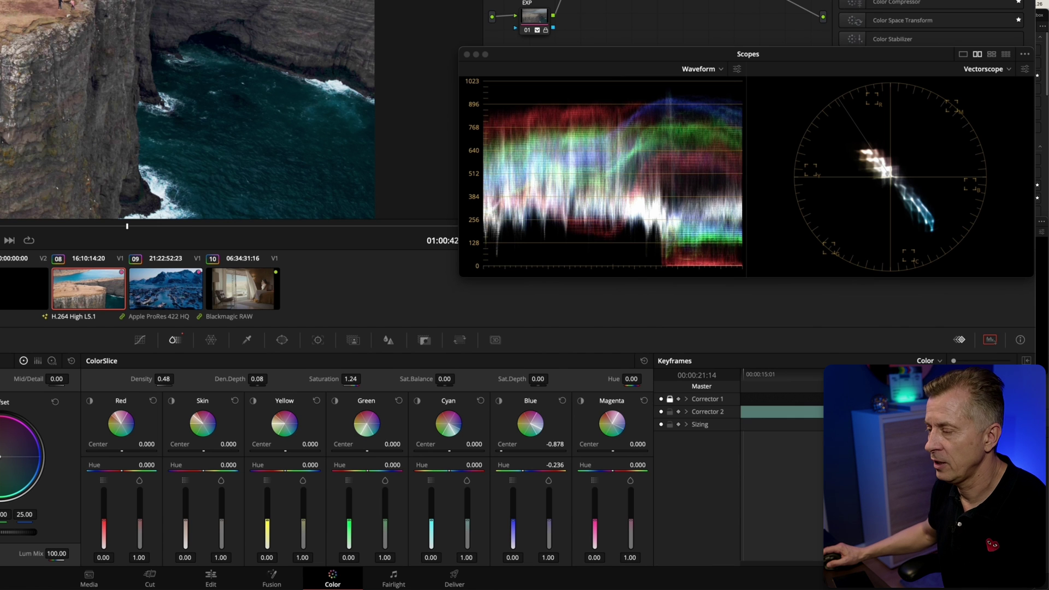
# Step: Raise the Blue slice's left level and reduce its Hue shift to -0.176
pyautogui.moveTo(516, 534)
pyautogui.mouseDown()
pyautogui.moveTo(515, 519)
pyautogui.moveTo(515, 538)
pyautogui.mouseUp()
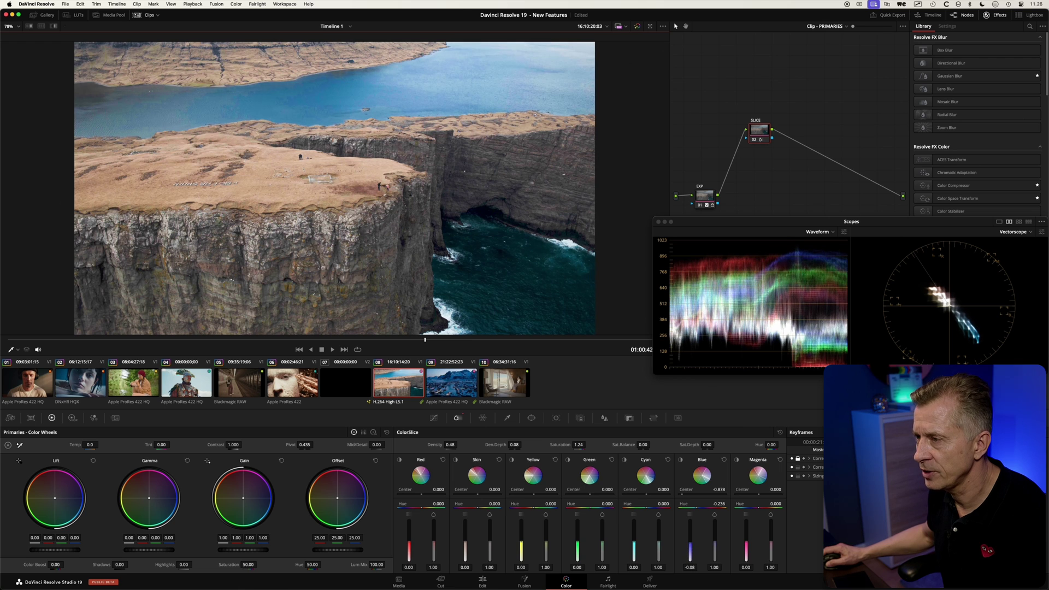
pyautogui.moveTo(690, 547); pyautogui.dragTo(693, 544)
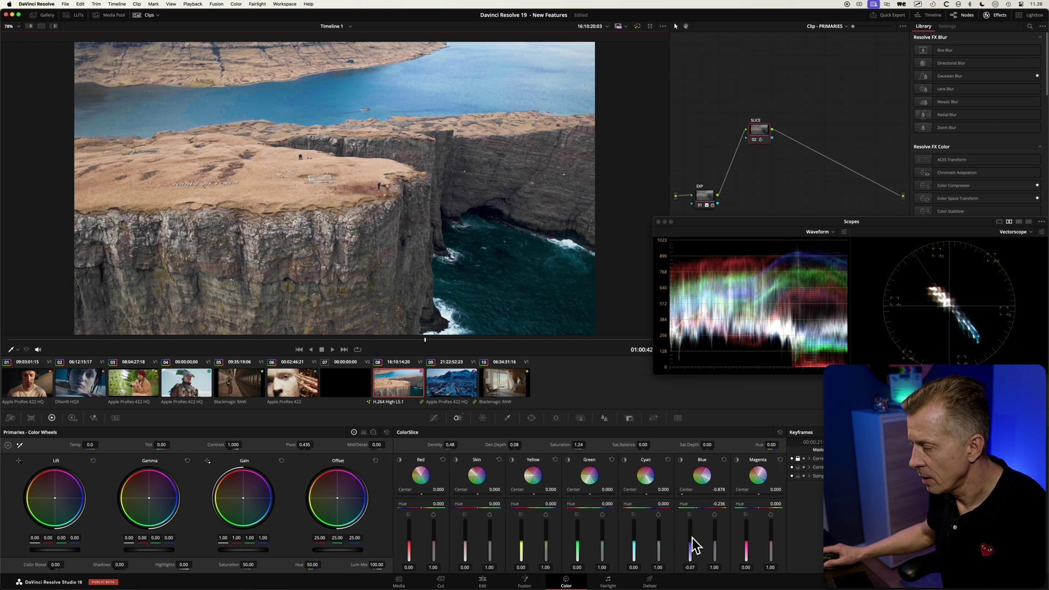
pyautogui.moveTo(696, 505); pyautogui.dragTo(711, 505)
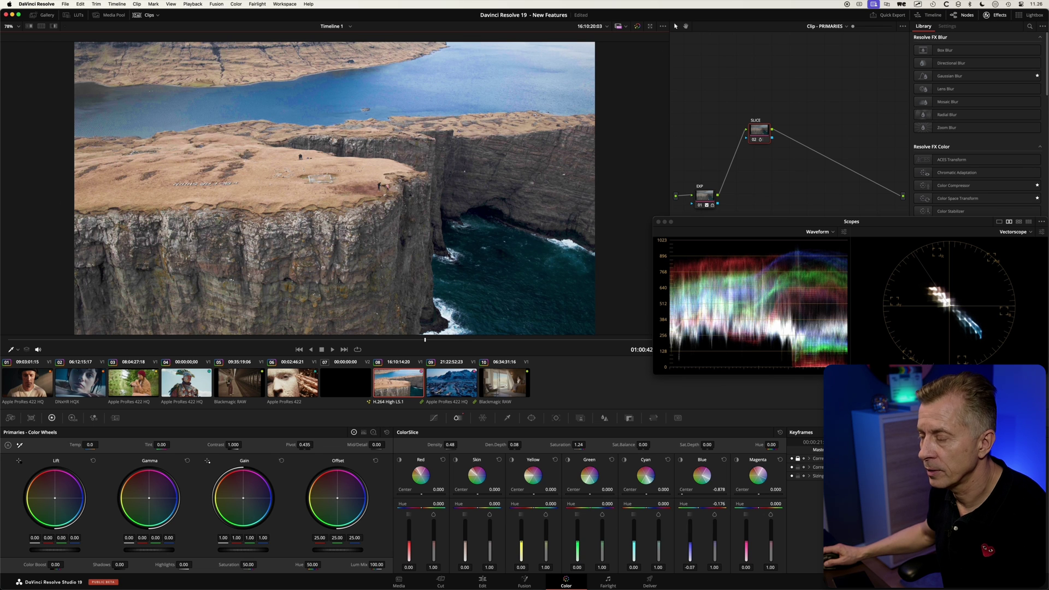
pyautogui.moveTo(690, 546); pyautogui.dragTo(690, 536)
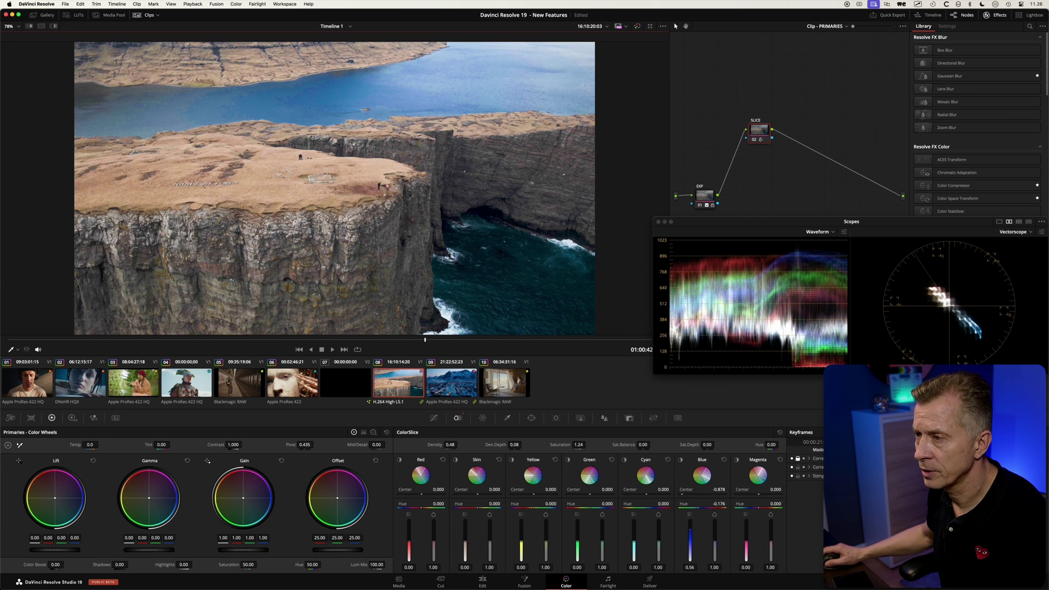
# Step: Deepen the sky and water with Blue levels at 0.35 and 1.08, then select clip 03
pyautogui.moveTo(690, 546); pyautogui.dragTo(691, 519)
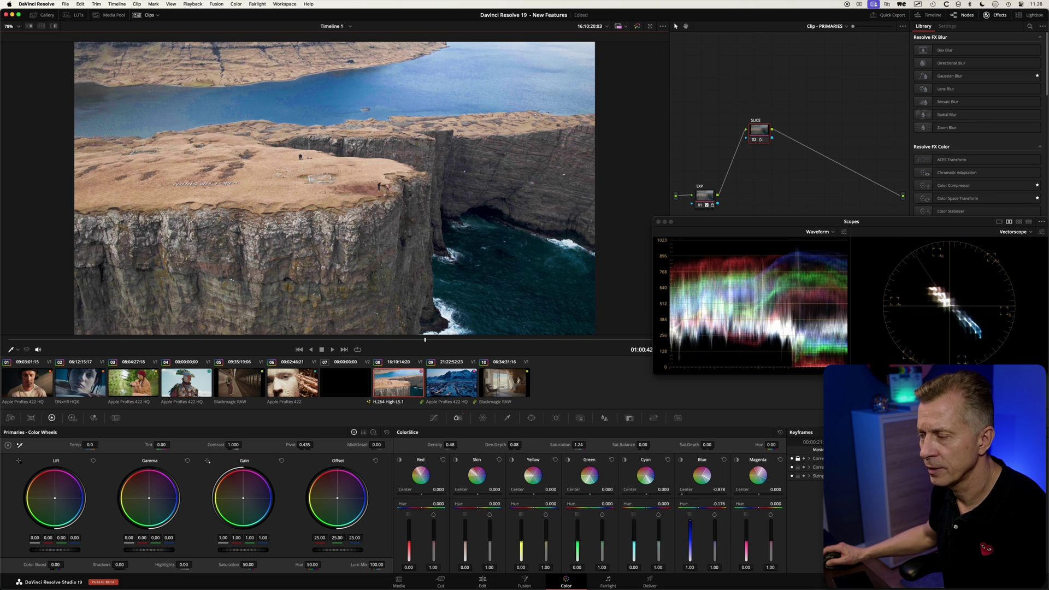
pyautogui.moveTo(714, 567); pyautogui.dragTo(717, 567)
pyautogui.hotkey('ctrl', 'd')
pyautogui.hotkey('ctrl', 'd')
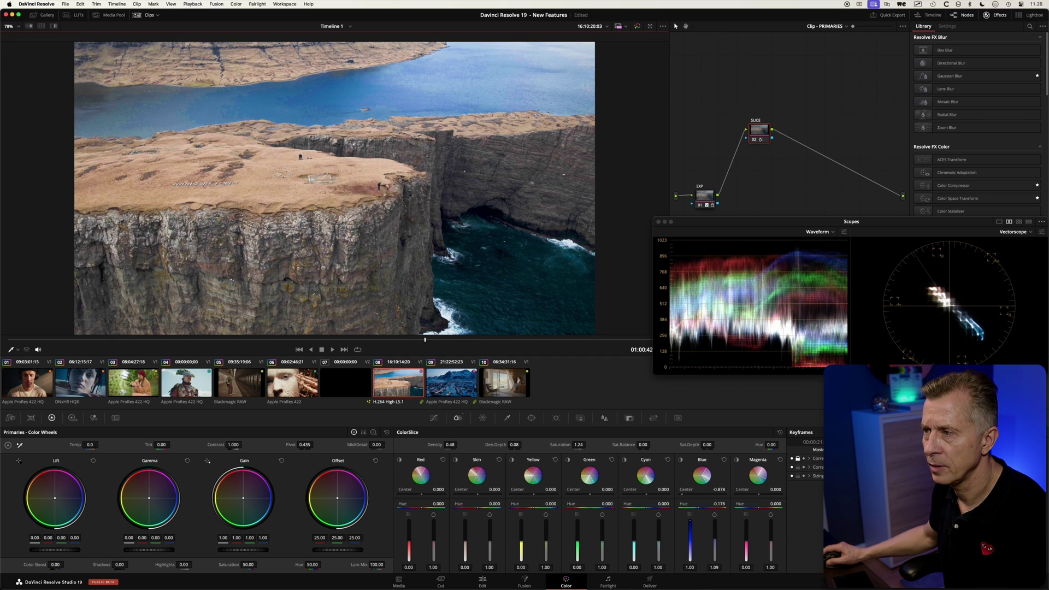
pyautogui.moveTo(690, 521); pyautogui.dragTo(690, 533)
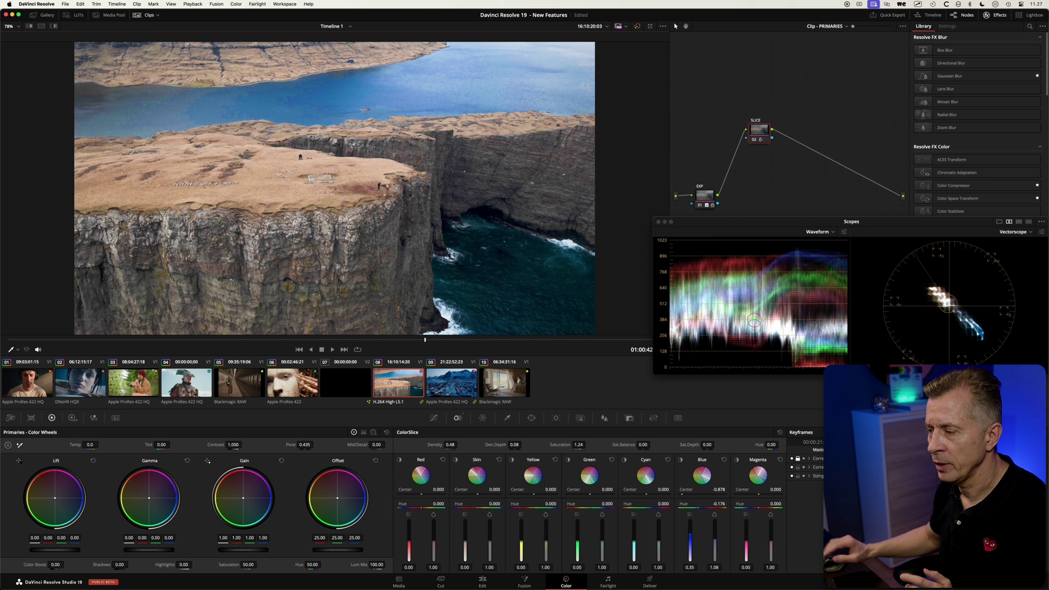
pyautogui.click(134, 382)
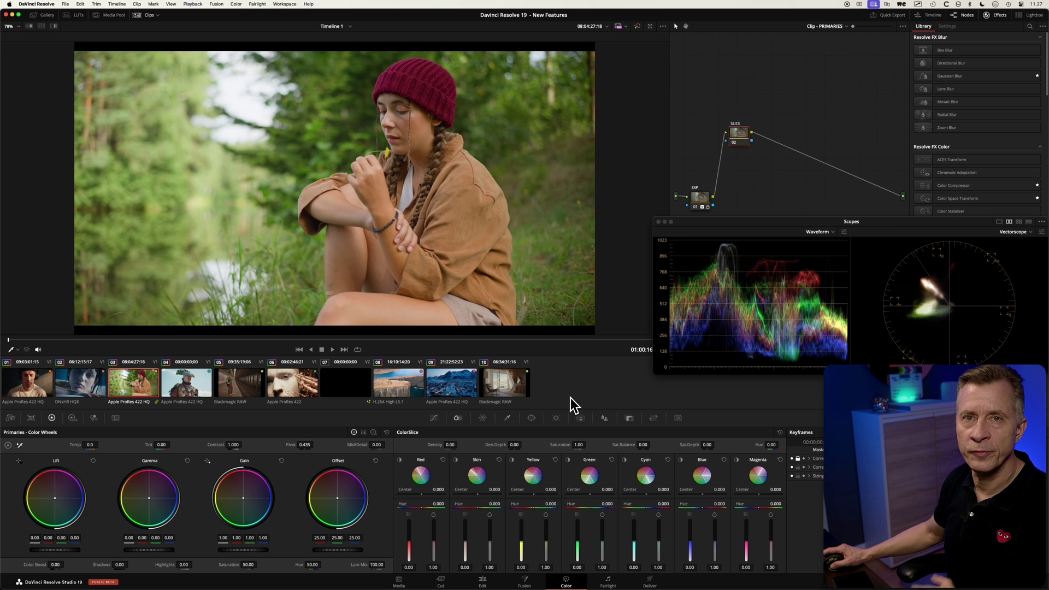
# Step: Preview the skin range on the forest portrait and set the Skin slice Center to 0.350
pyautogui.moveTo(738, 136); pyautogui.dragTo(744, 140)
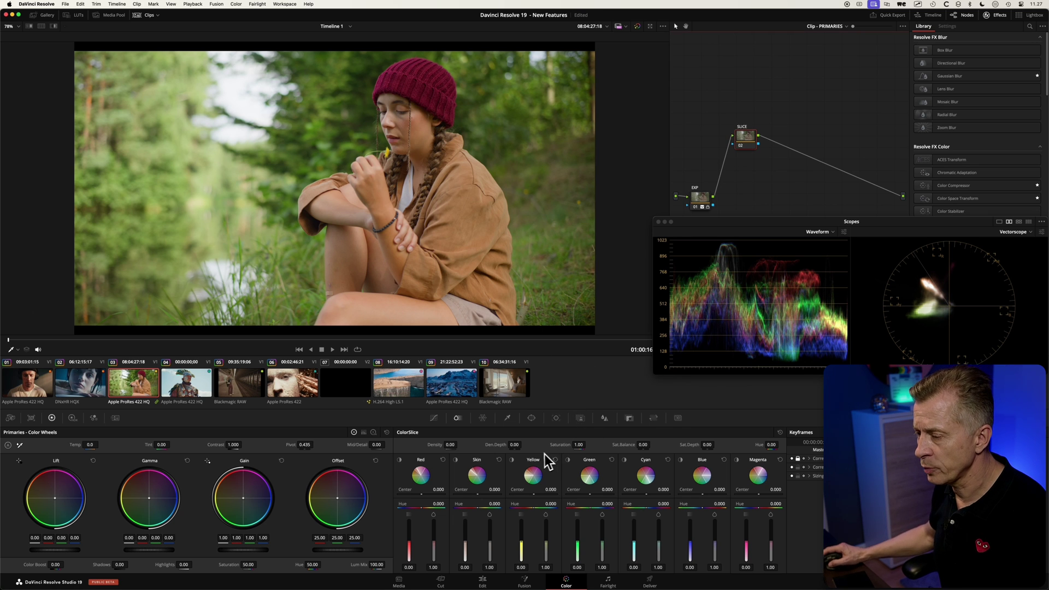
pyautogui.click(458, 462)
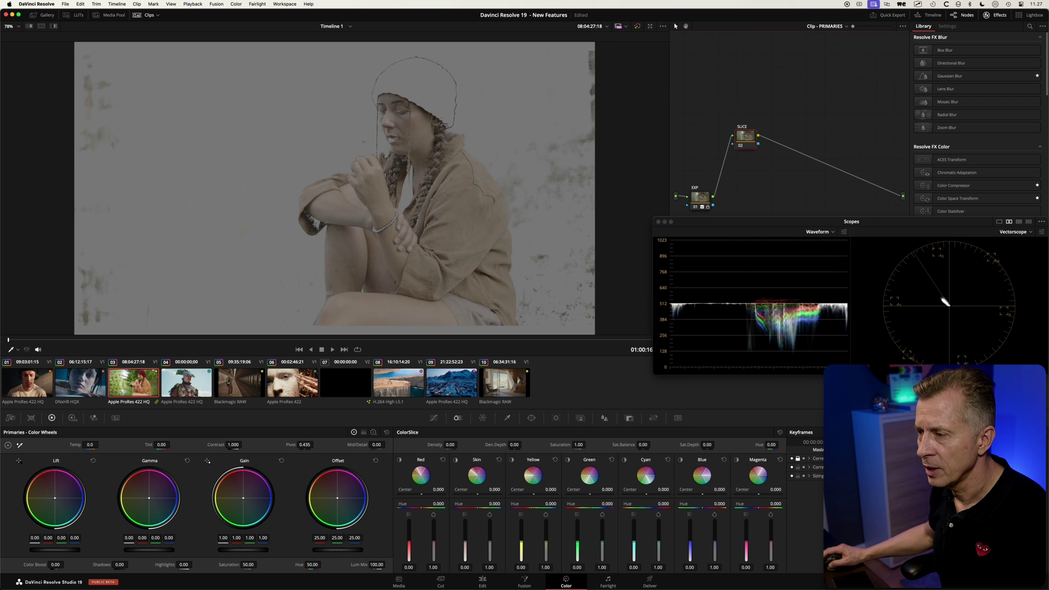
pyautogui.click(458, 462)
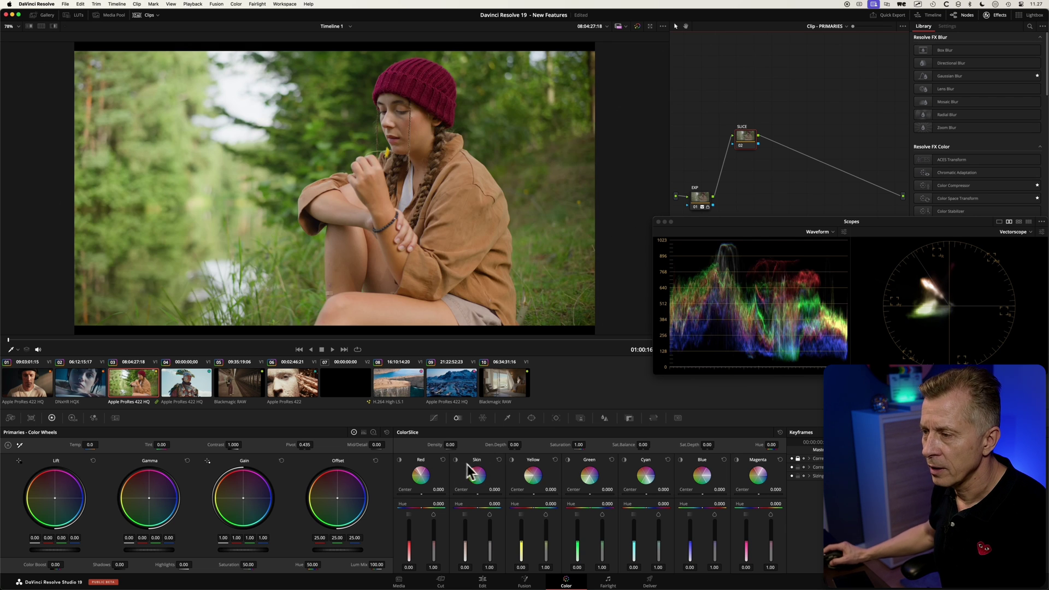
pyautogui.click(53, 26)
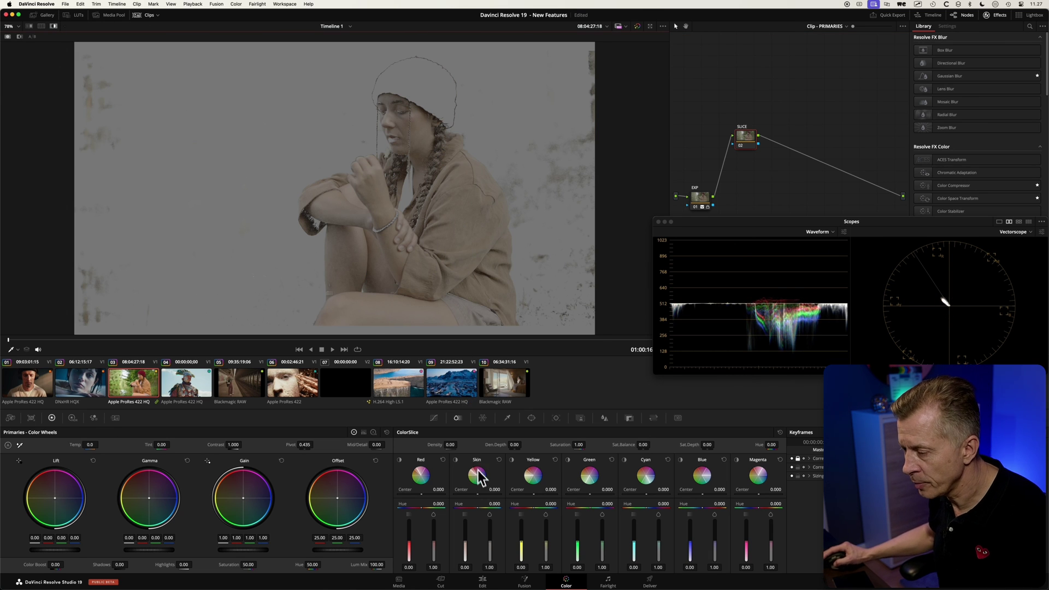
pyautogui.moveTo(481, 498)
pyautogui.mouseDown()
pyautogui.moveTo(468, 495)
pyautogui.moveTo(479, 495)
pyautogui.mouseUp()
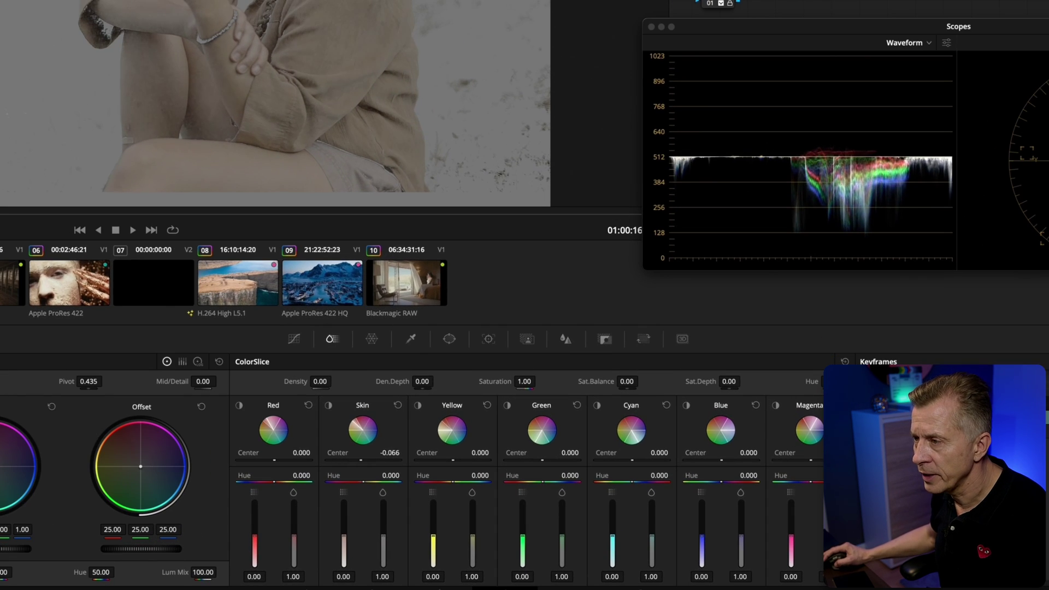
pyautogui.moveTo(361, 460); pyautogui.dragTo(365, 460)
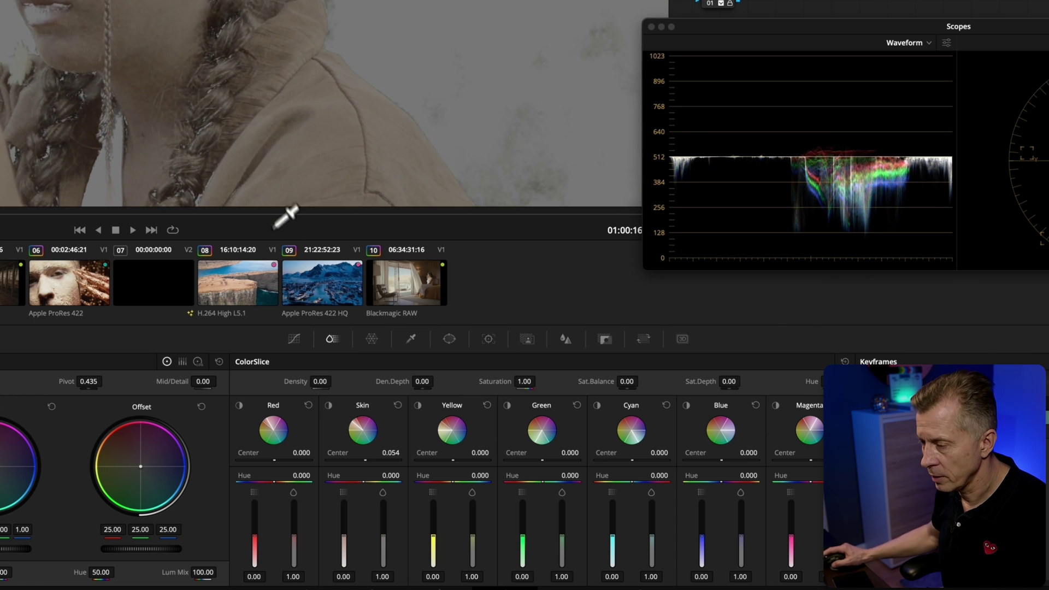
pyautogui.moveTo(366, 462)
pyautogui.mouseDown()
pyautogui.moveTo(353, 461)
pyautogui.moveTo(376, 461)
pyautogui.mouseUp()
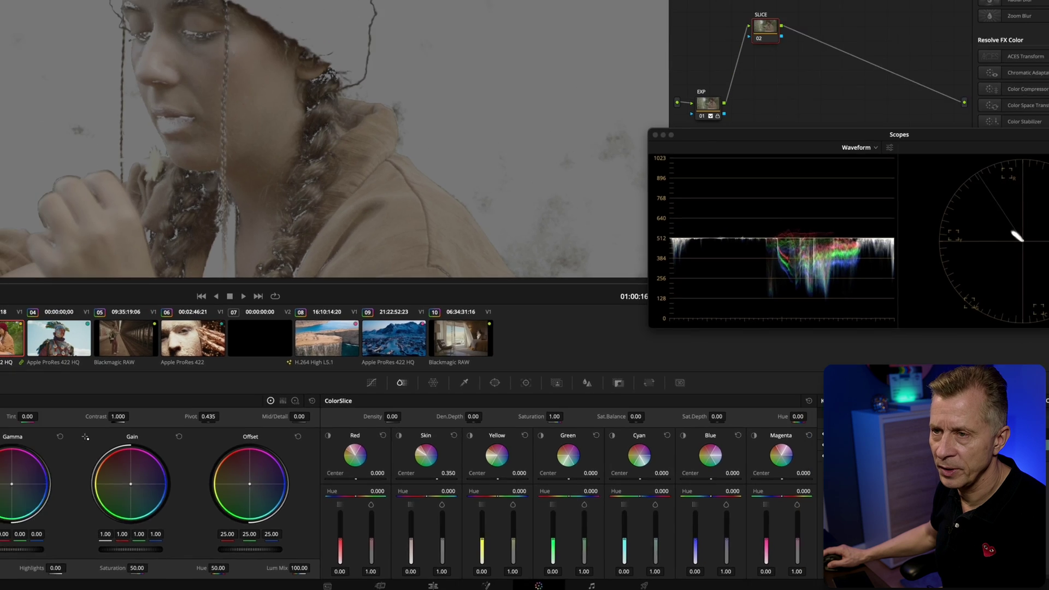
pyautogui.hotkey('shift', 'h')
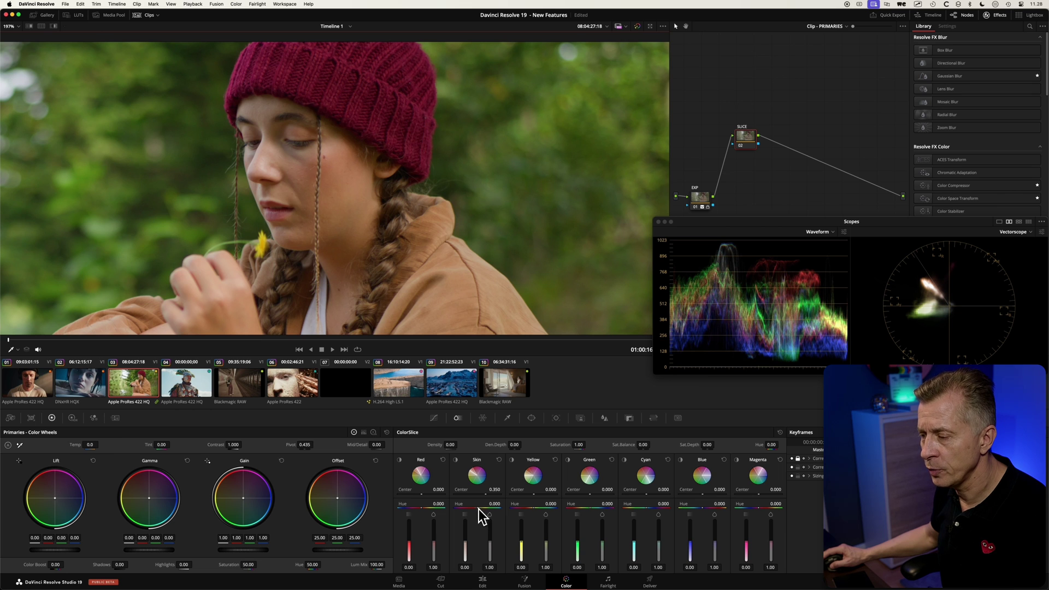
# Step: Fit the viewer and raise the Skin slice's left level to 0.41, keeping Center at 0.350
pyautogui.moveTo(479, 508)
pyautogui.mouseDown()
pyautogui.moveTo(488, 509)
pyautogui.moveTo(465, 519)
pyautogui.mouseUp()
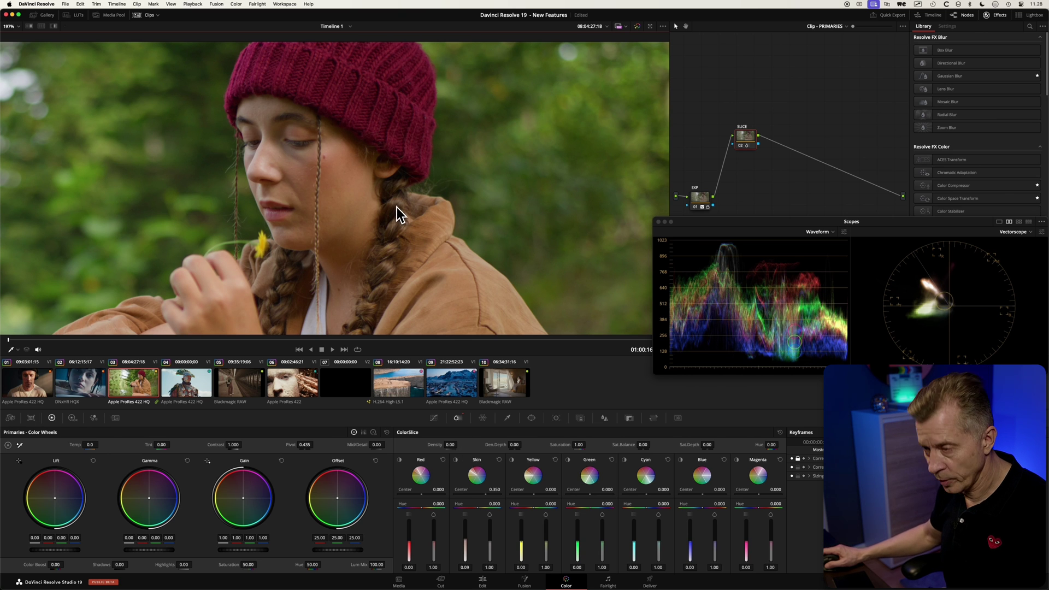
pyautogui.hotkey('shift', 'z')
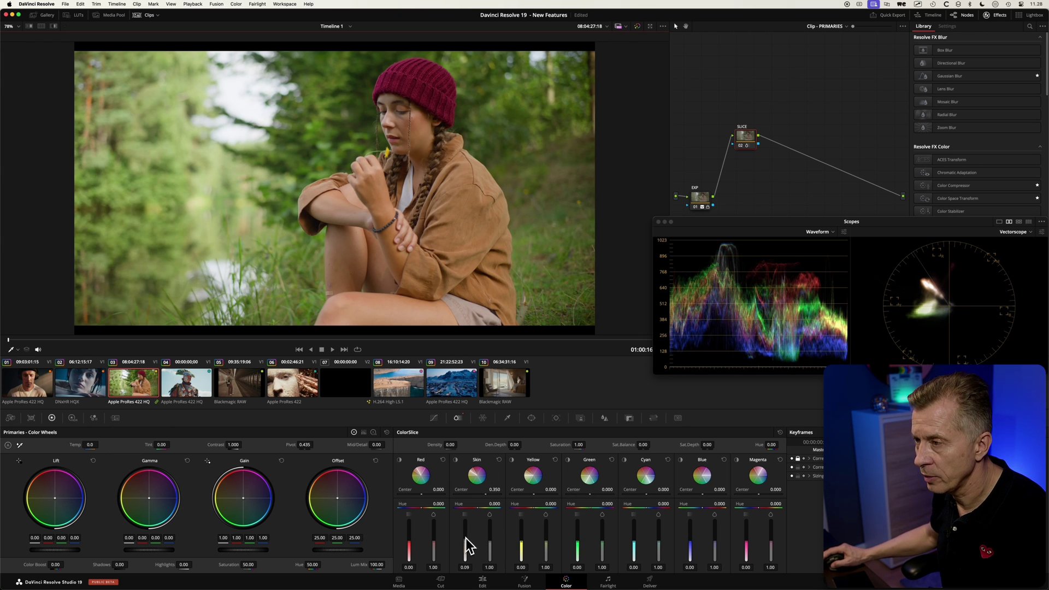
pyautogui.moveTo(466, 539); pyautogui.dragTo(466, 522)
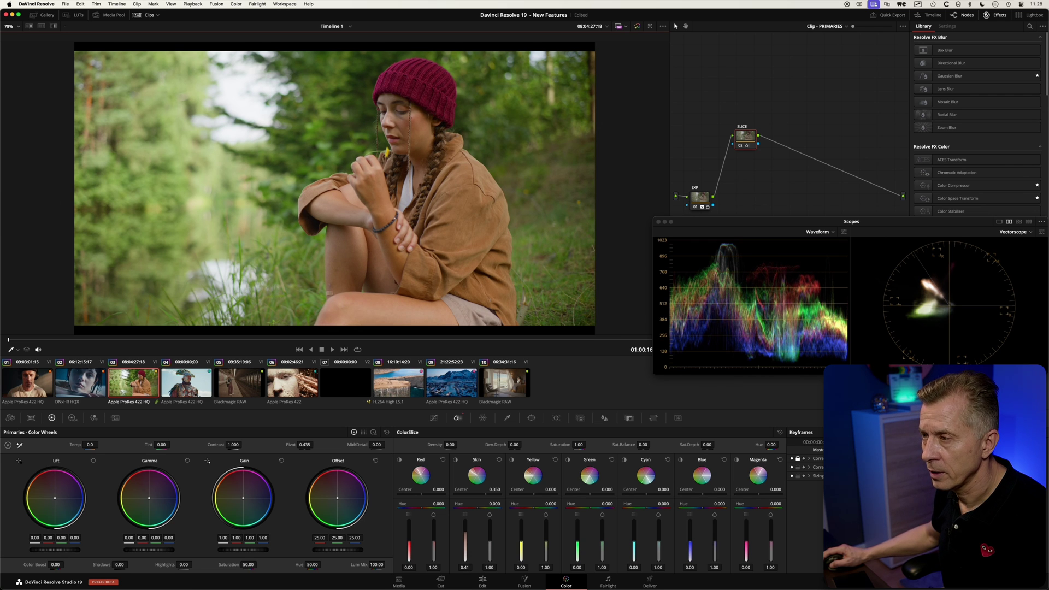
pyautogui.moveTo(490, 549); pyautogui.dragTo(491, 545)
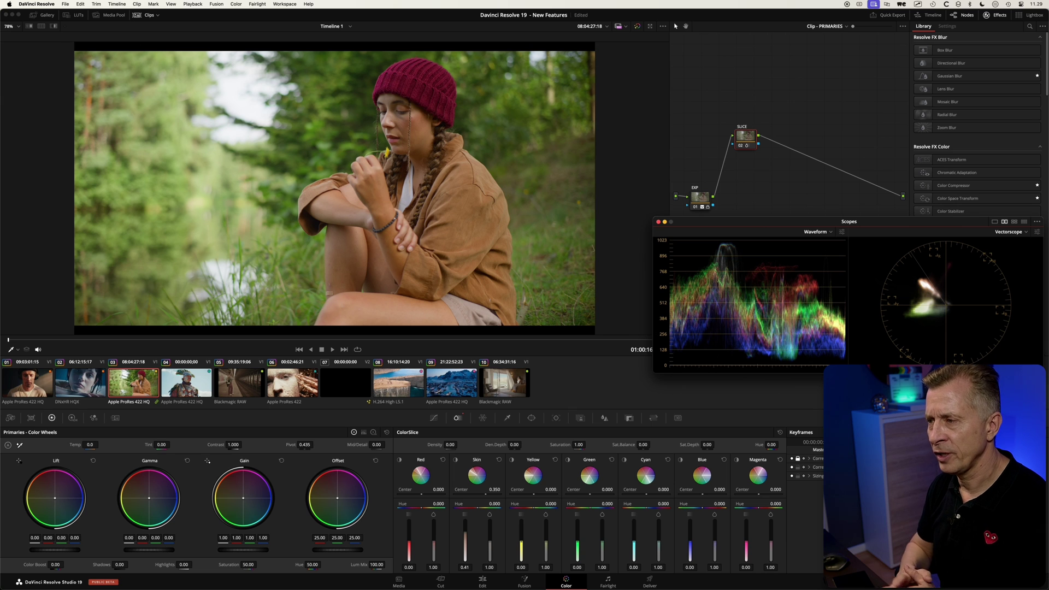
# Step: Toggle the SLICE node to compare the forest portrait before and after, then save
pyautogui.hotkey('ctrl', 'd')
pyautogui.hotkey('ctrl', 'd')
pyautogui.hotkey('ctrl', 'd')
pyautogui.hotkey('ctrl', 'd')
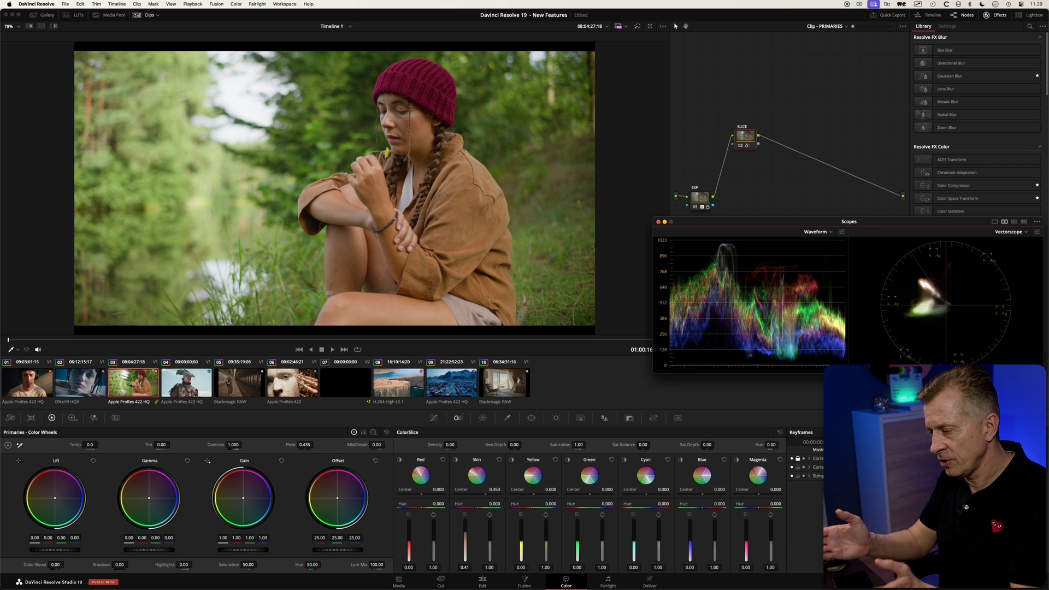
pyautogui.press('cmd+s')
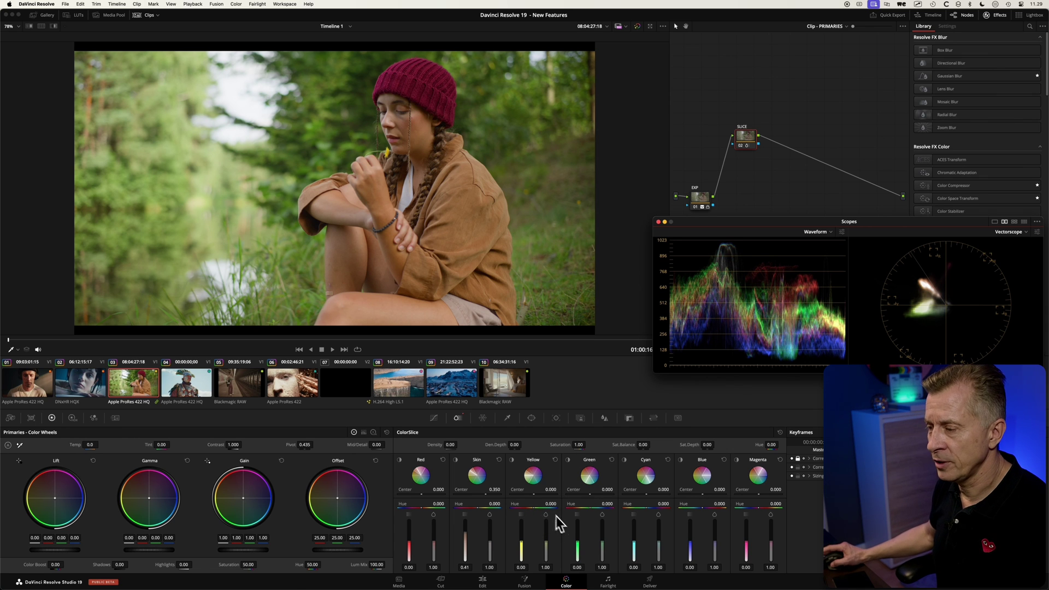
# Step: Highlight the Red slice and set its levels to 0.19 and 0.79
pyautogui.click(401, 461)
pyautogui.click(401, 461)
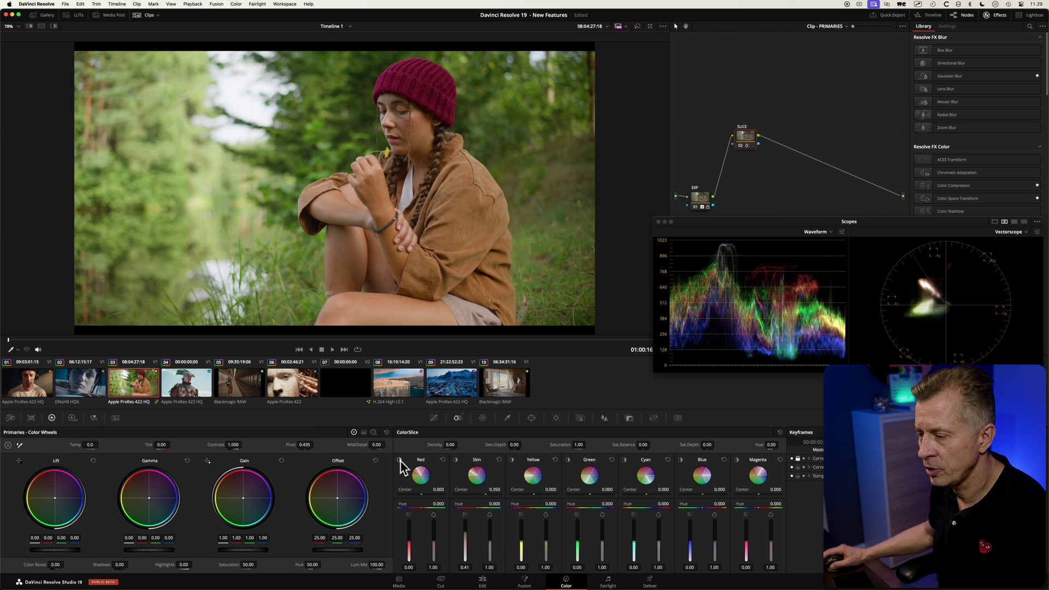
pyautogui.moveTo(411, 533); pyautogui.dragTo(411, 524)
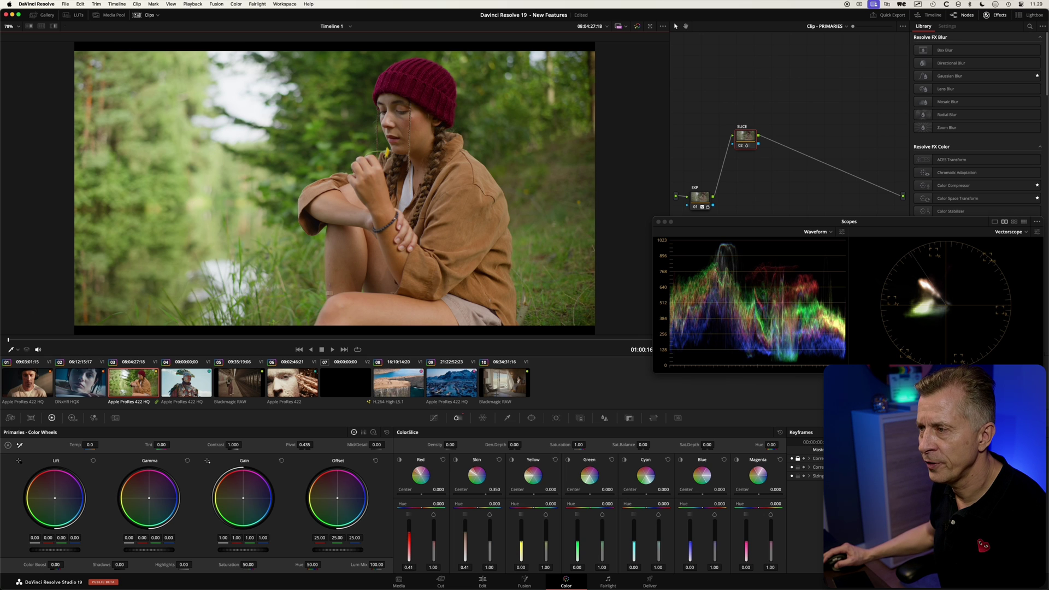
pyautogui.moveTo(409, 533); pyautogui.dragTo(425, 568)
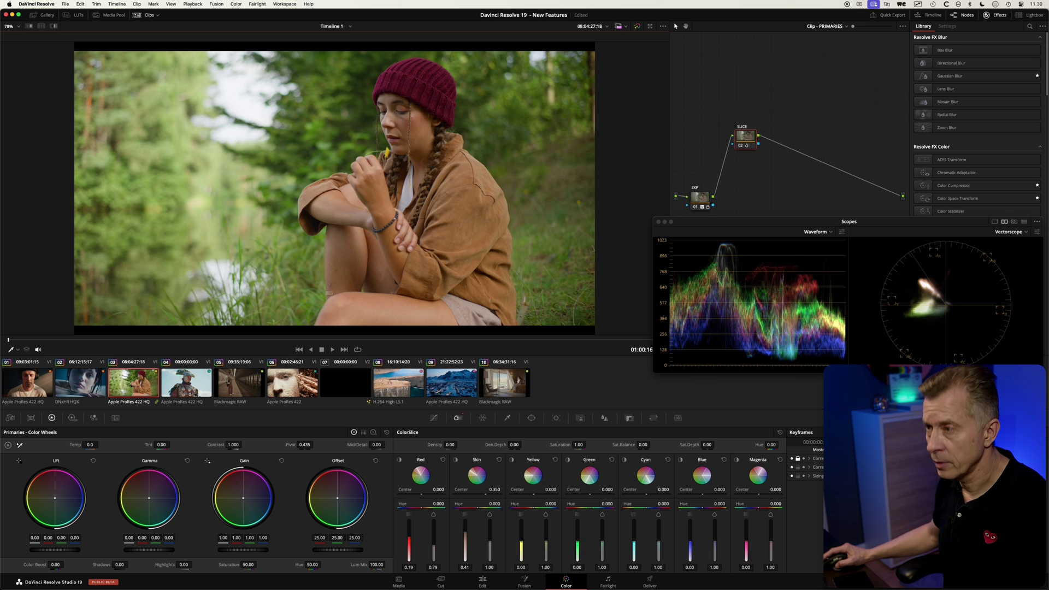
pyautogui.moveTo(422, 568); pyautogui.dragTo(421, 568)
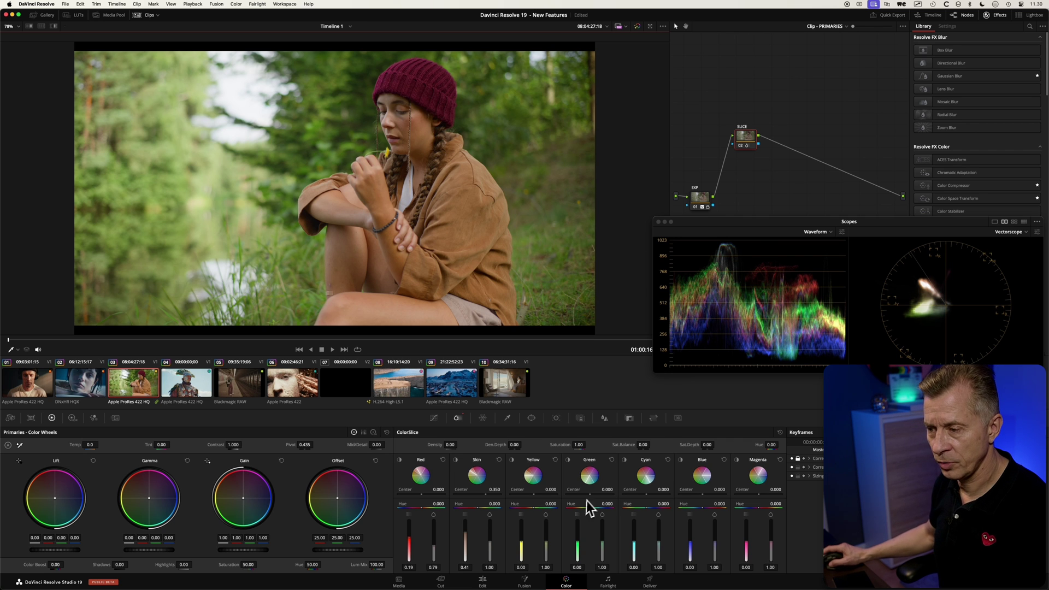
# Step: Select clip 04, the plumed-helmet soldier shot, in the Color page clip strip
pyautogui.click(192, 393)
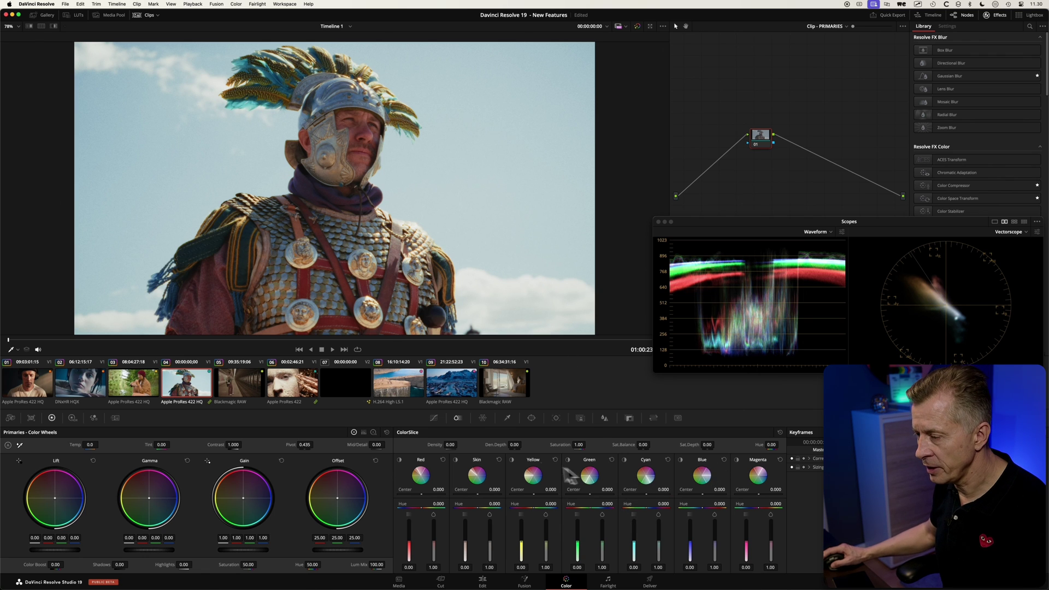
# Step: Toggle the Yellow slice highlight to check which areas it affects
pyautogui.click(512, 461)
pyautogui.click(513, 461)
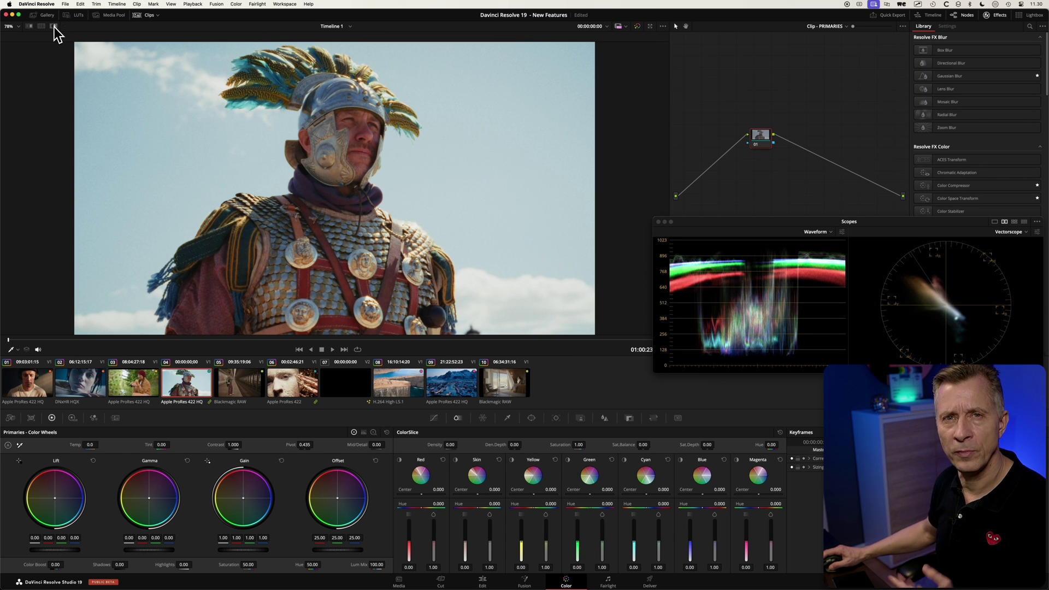
pyautogui.click(512, 461)
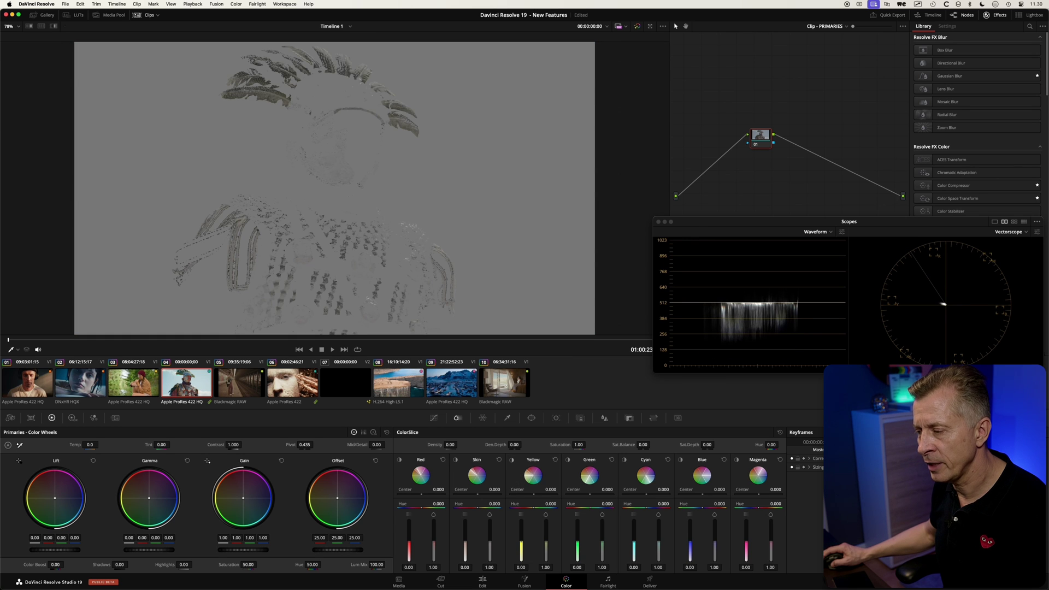
pyautogui.click(512, 460)
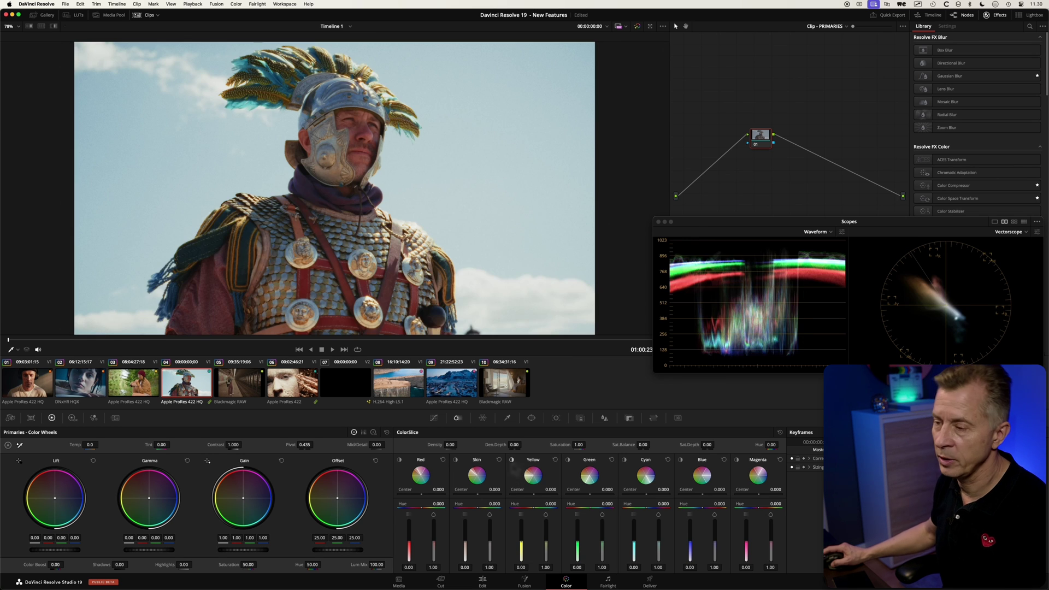
# Step: Using the grey highlight view, move the Yellow Center to -0.440 onto the feathers
pyautogui.click(53, 26)
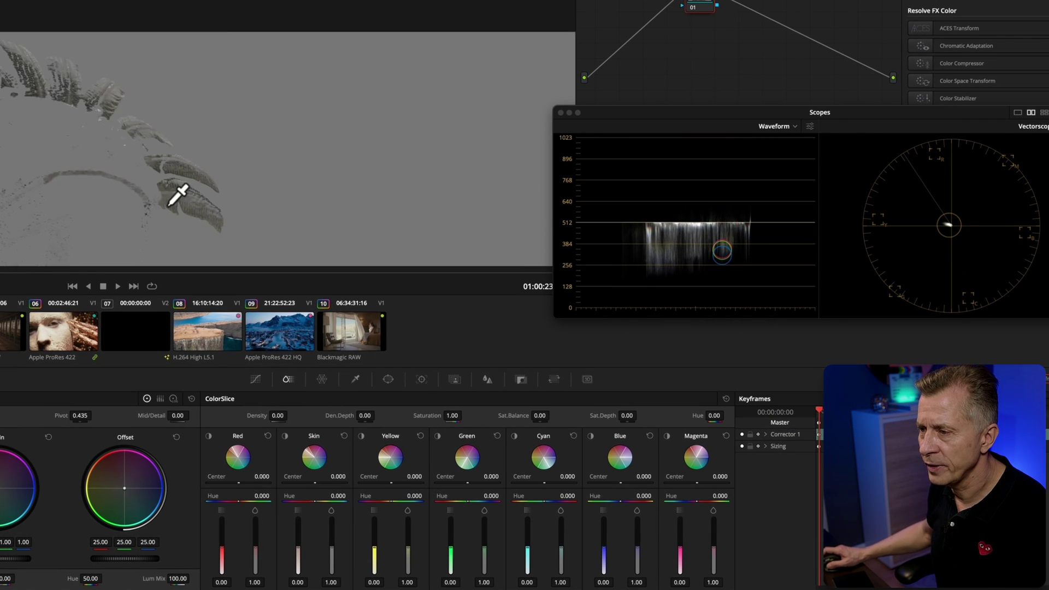
pyautogui.moveTo(178, 194); pyautogui.dragTo(241, 66)
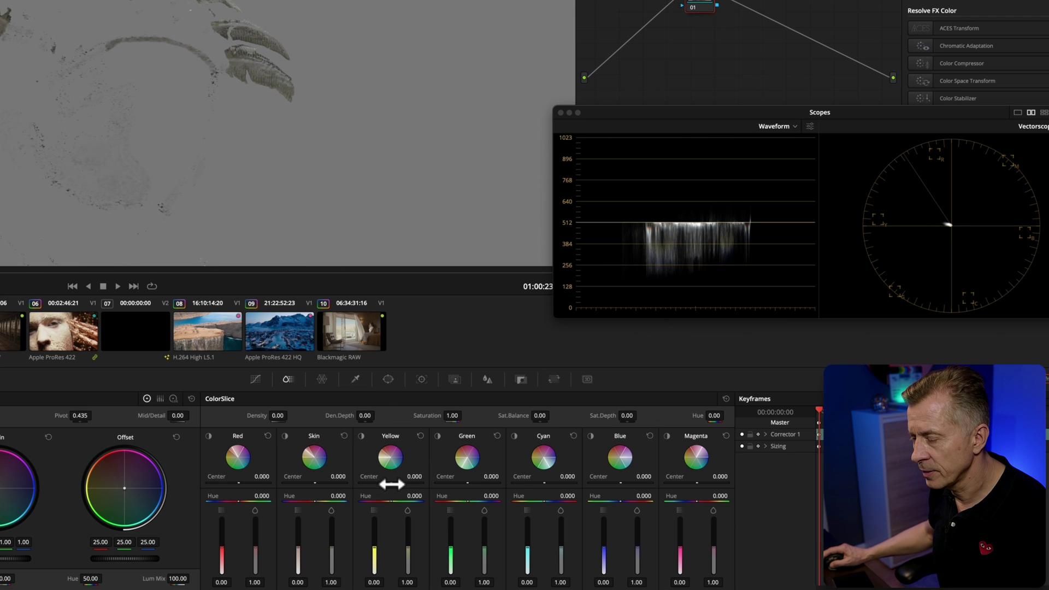
pyautogui.moveTo(389, 484); pyautogui.dragTo(377, 483)
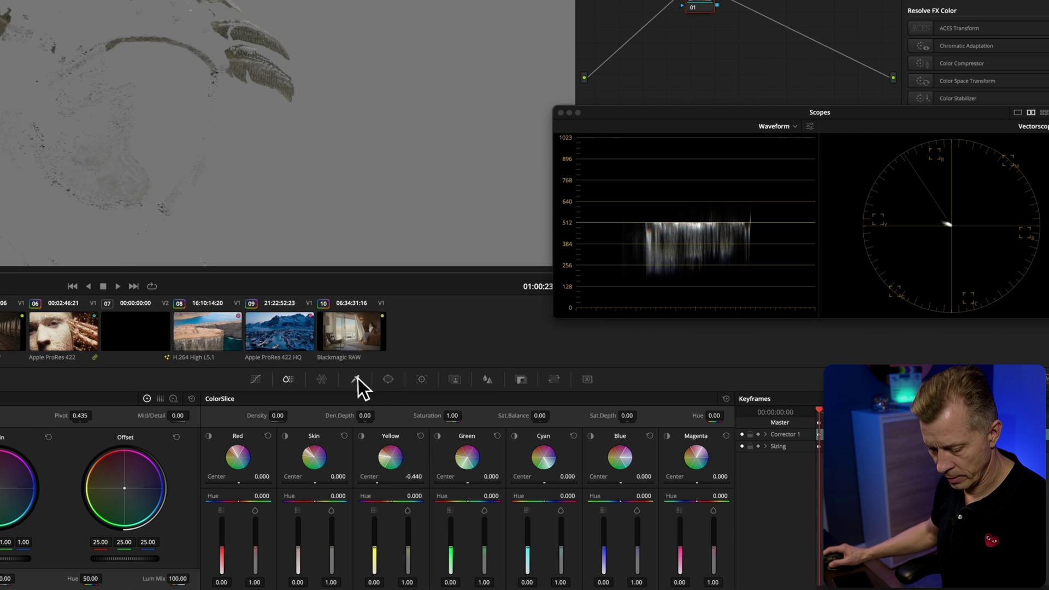
pyautogui.hotkey('shift', 'h')
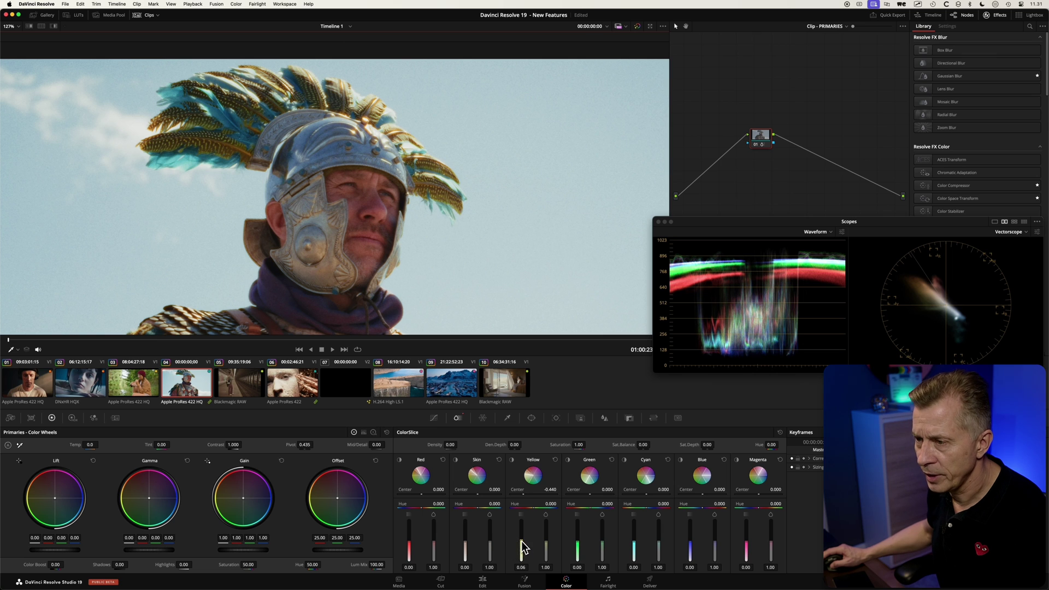
# Step: Set the Yellow slice levels to 0.02 and 1.32 to enrich the golden feathers
pyautogui.moveTo(522, 549); pyautogui.dragTo(521, 544)
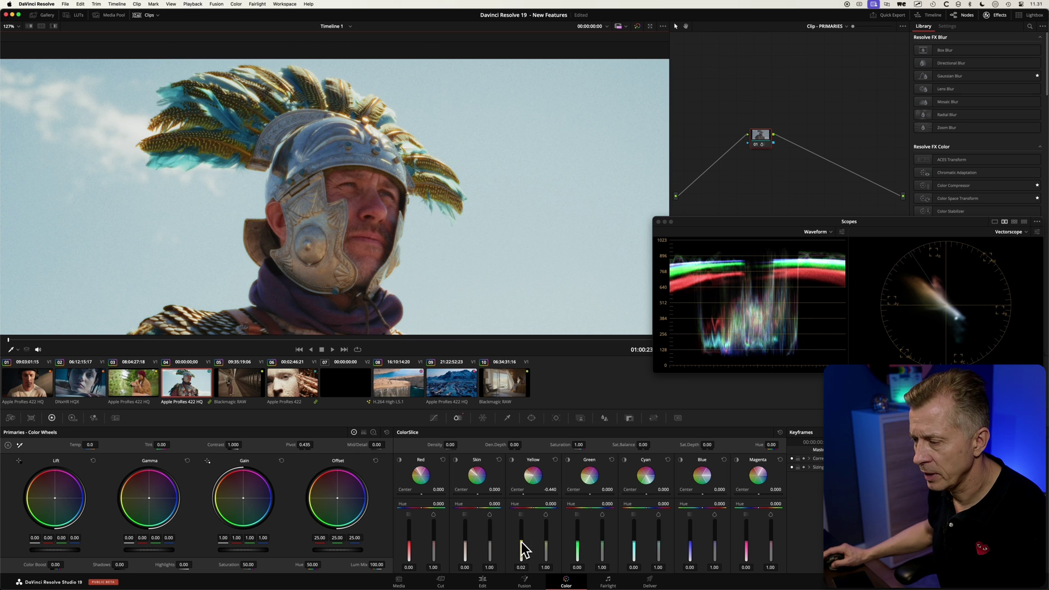
pyautogui.moveTo(546, 552); pyautogui.dragTo(546, 550)
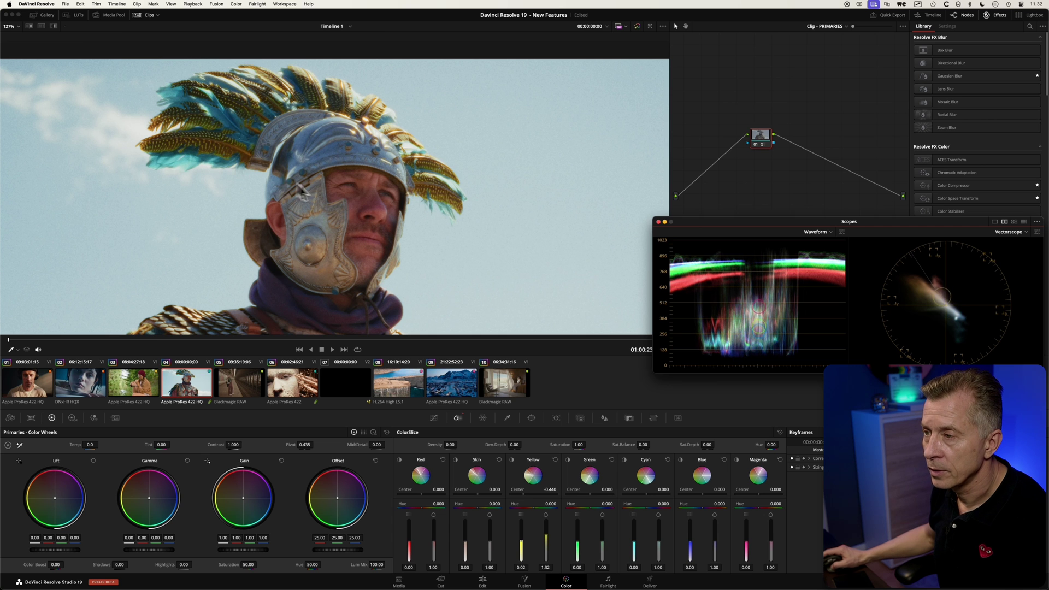
pyautogui.scroll(-2, 355, 189)
pyautogui.scroll(-3, 353, 207)
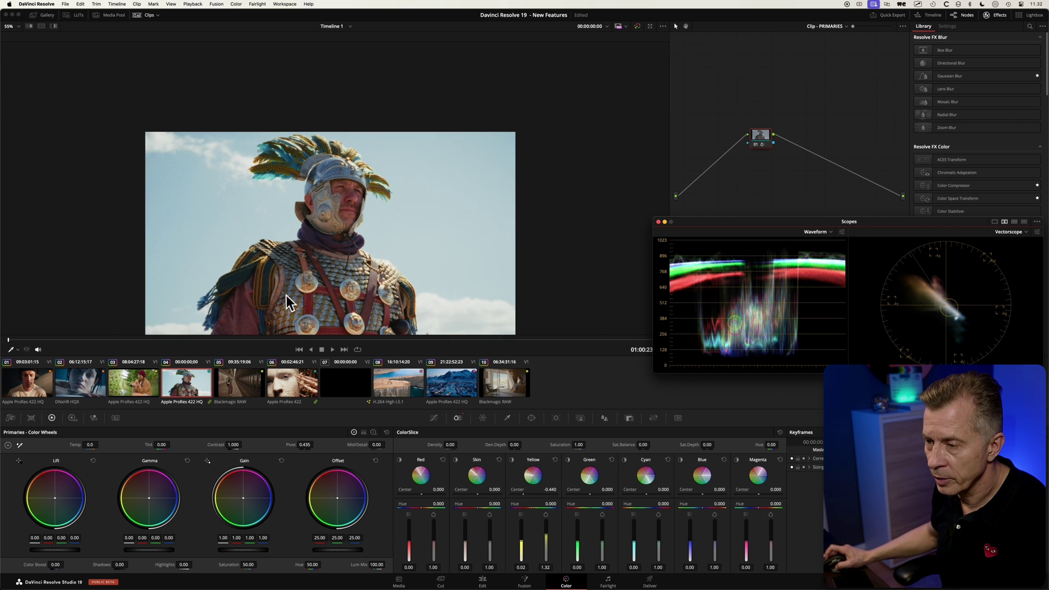
pyautogui.scroll(5, 281, 291)
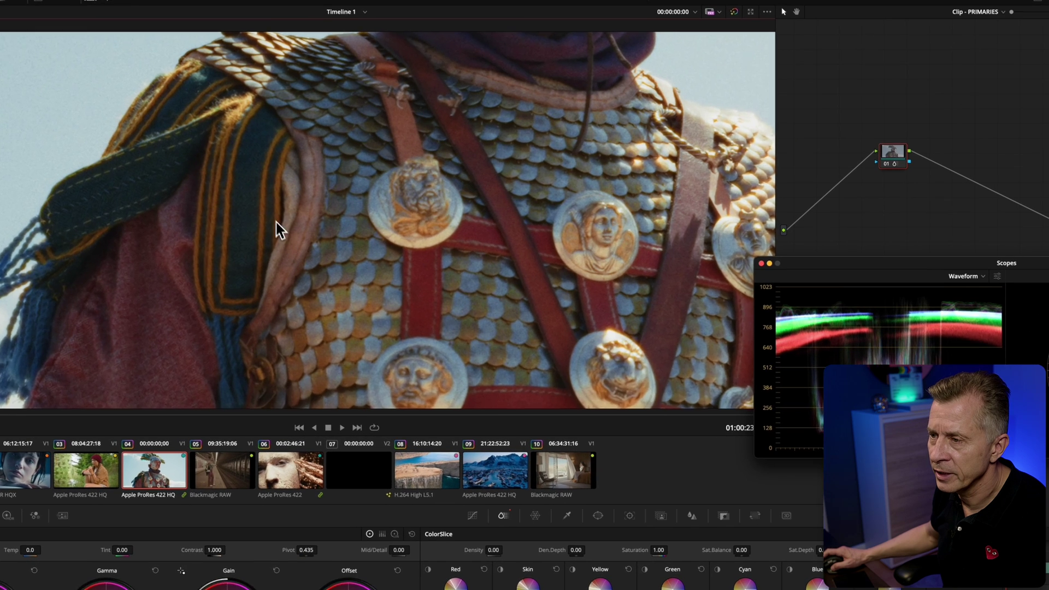
pyautogui.moveTo(276, 222); pyautogui.dragTo(337, 262)
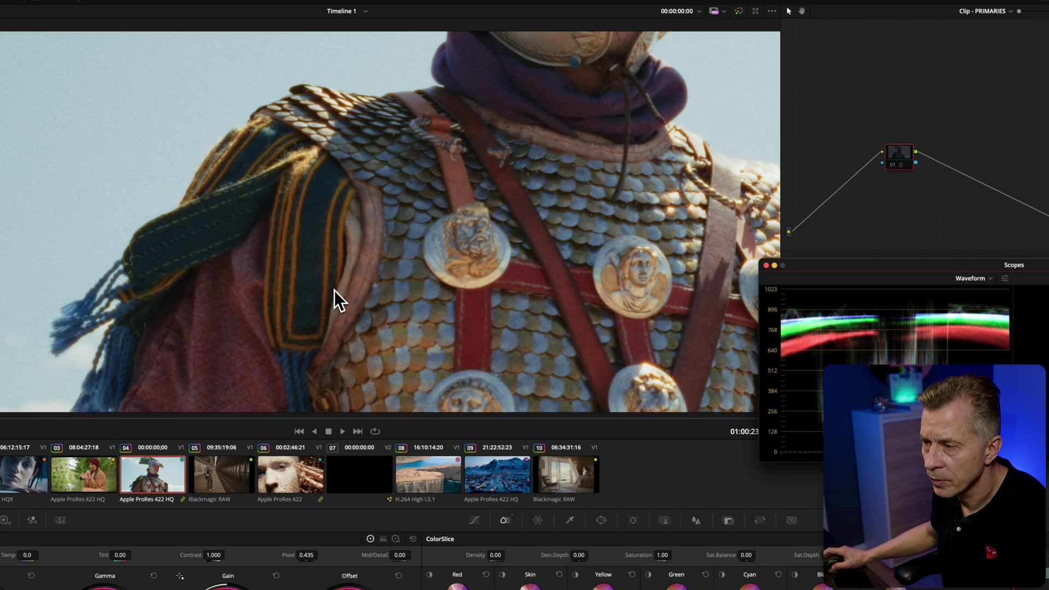
pyautogui.scroll(2, 326, 241)
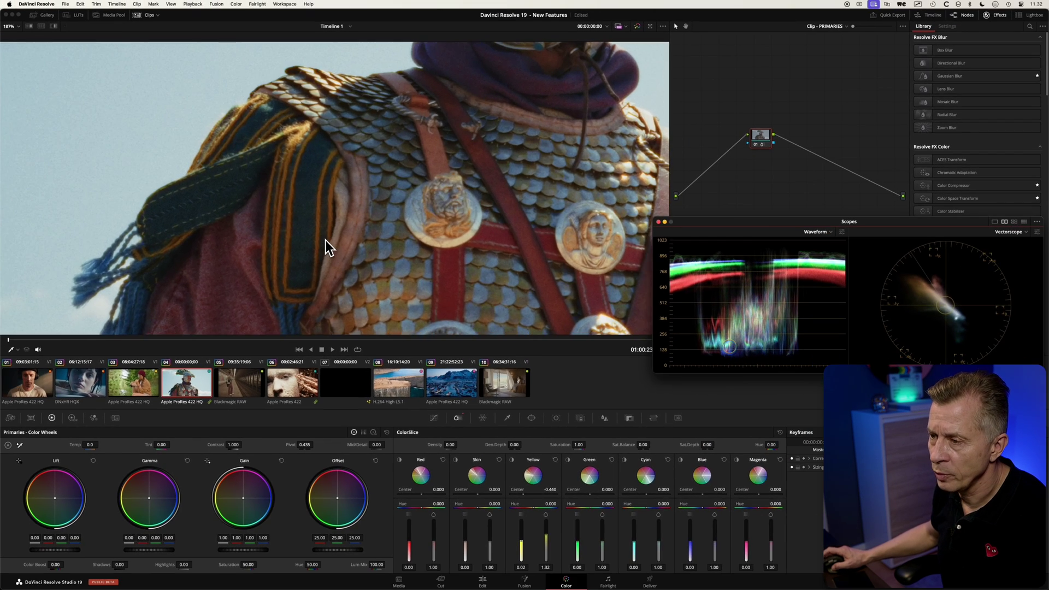
pyautogui.hotkey('shift', 'z')
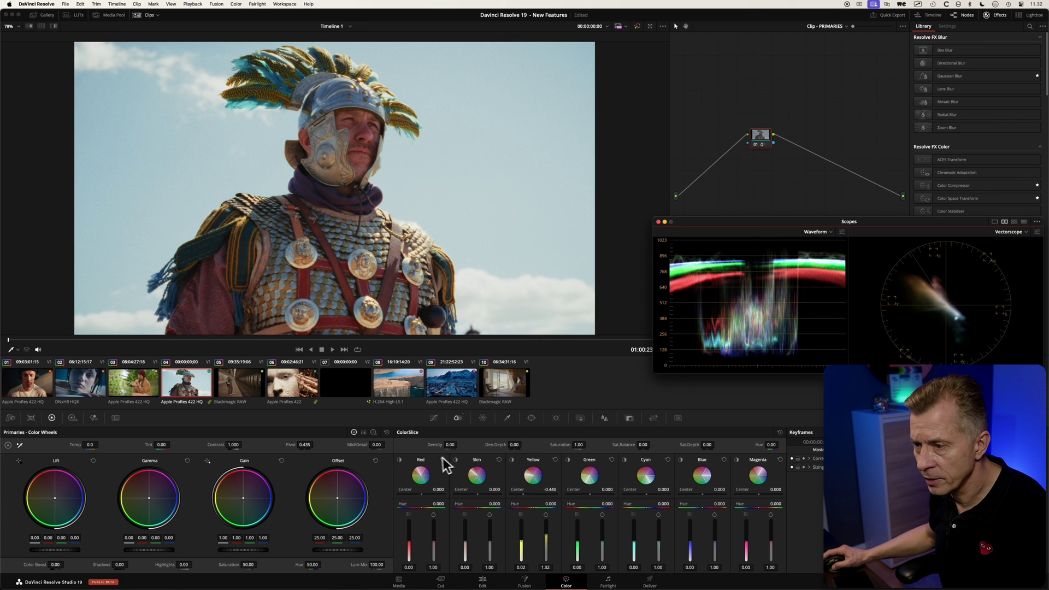
# Step: Give the Blue slice Center 0.740, Hue -0.134 and levels 0.34 and 1.68
pyautogui.click(681, 460)
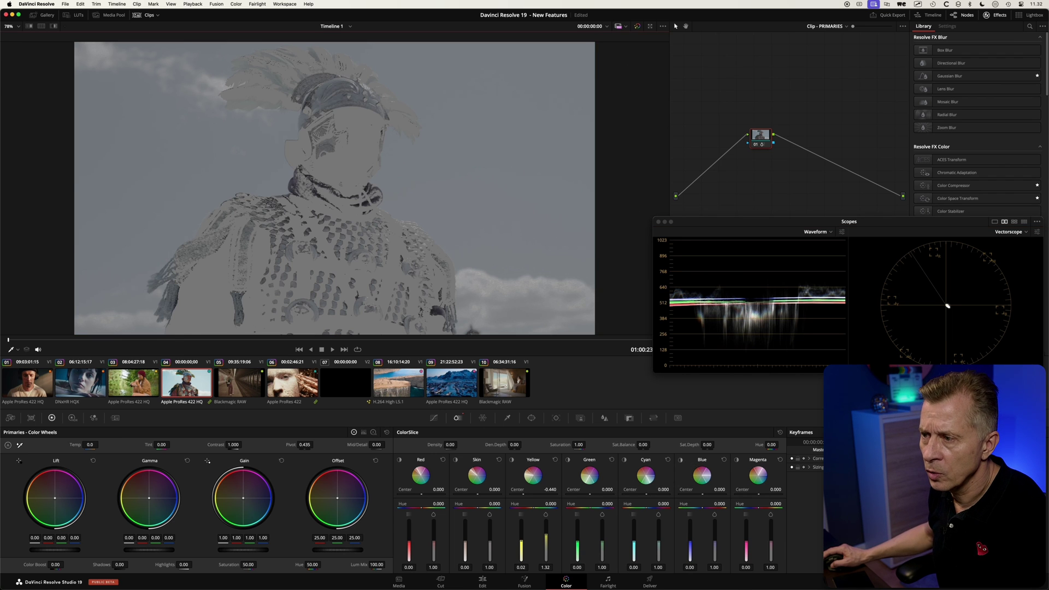
pyautogui.click(682, 460)
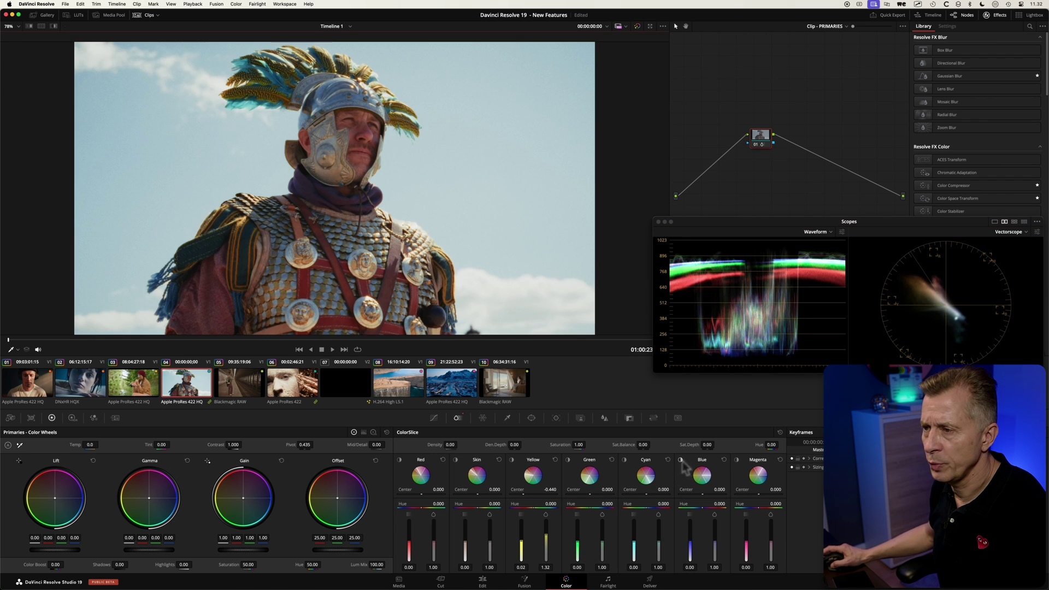
pyautogui.click(53, 26)
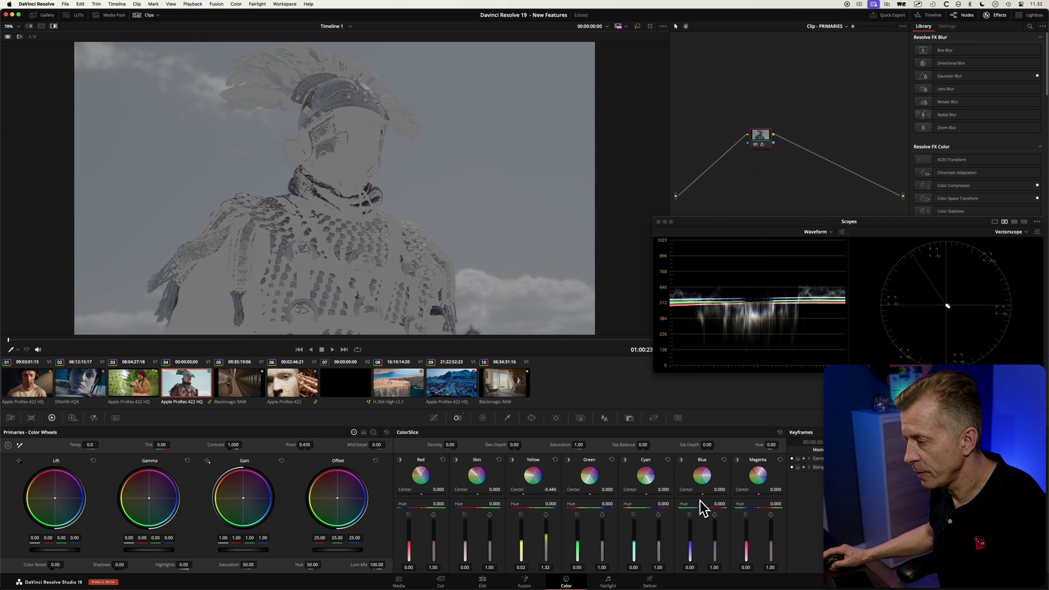
pyautogui.moveTo(701, 494); pyautogui.dragTo(757, 494)
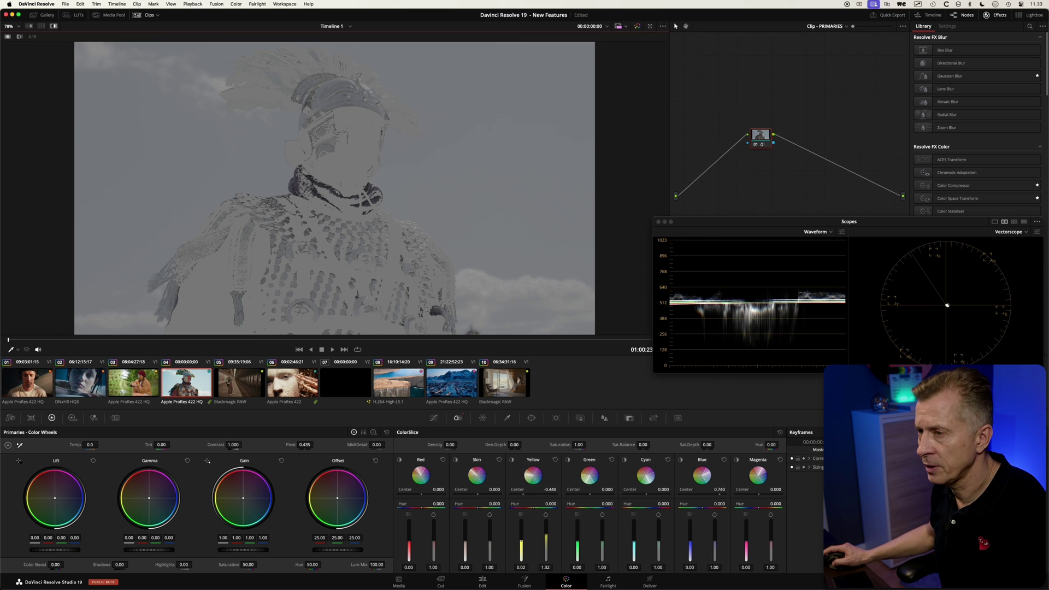
pyautogui.click(54, 25)
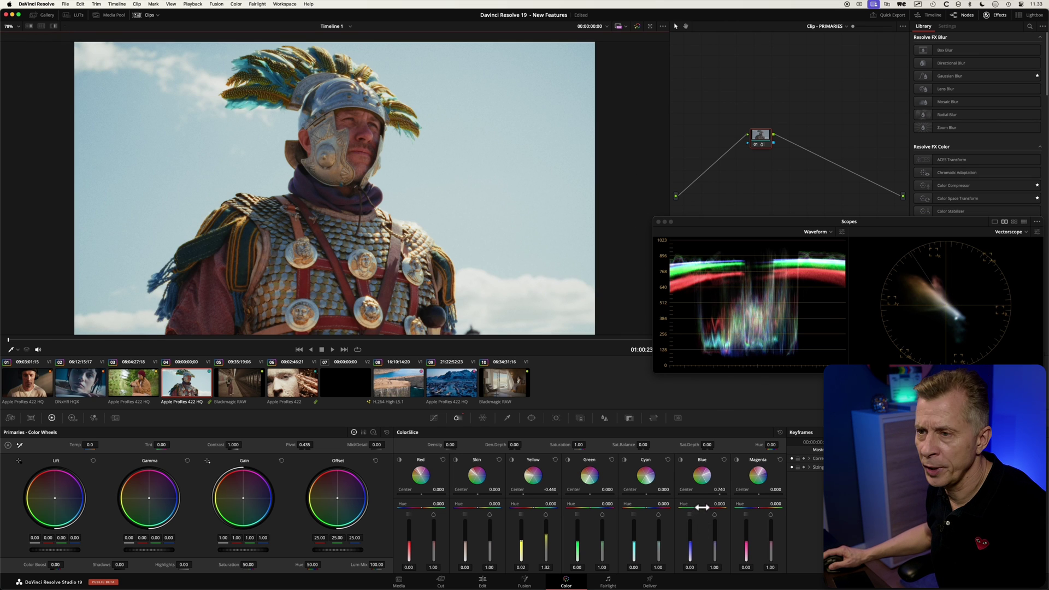
pyautogui.moveTo(719, 504); pyautogui.dragTo(711, 504)
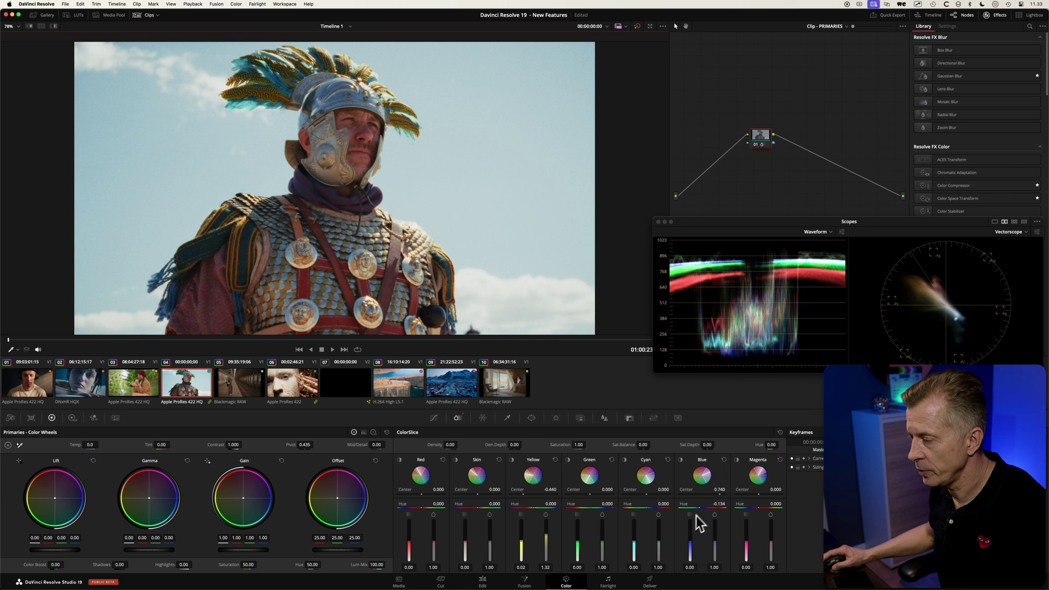
pyautogui.moveTo(692, 558); pyautogui.dragTo(716, 532)
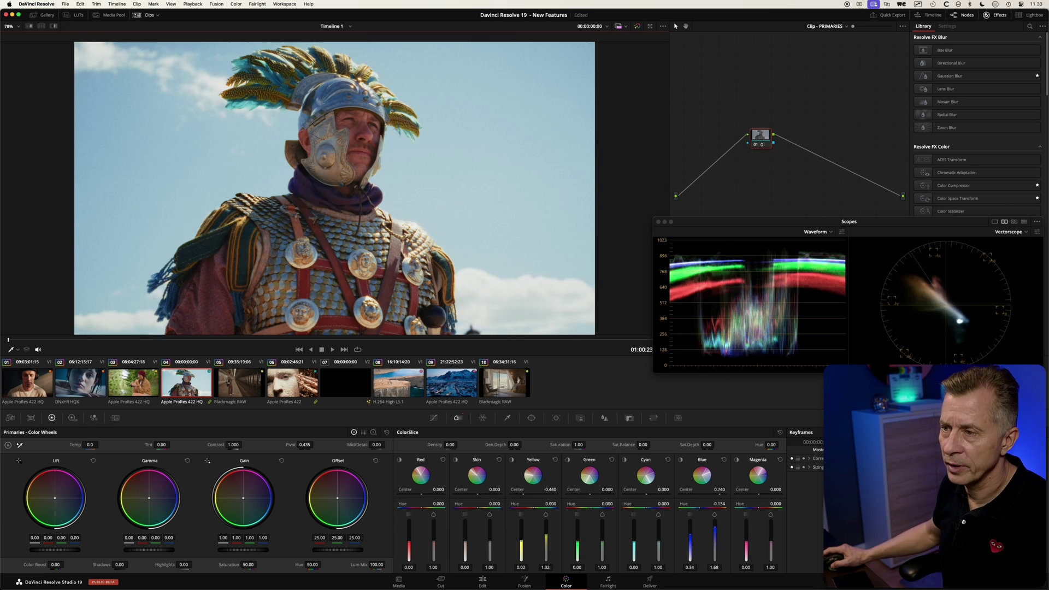
# Step: Toggle the grade bypass on the soldier shot and zoom the viewer in and back out
pyautogui.hotkey('ctrl', 'd')
pyautogui.hotkey('ctrl', 'd')
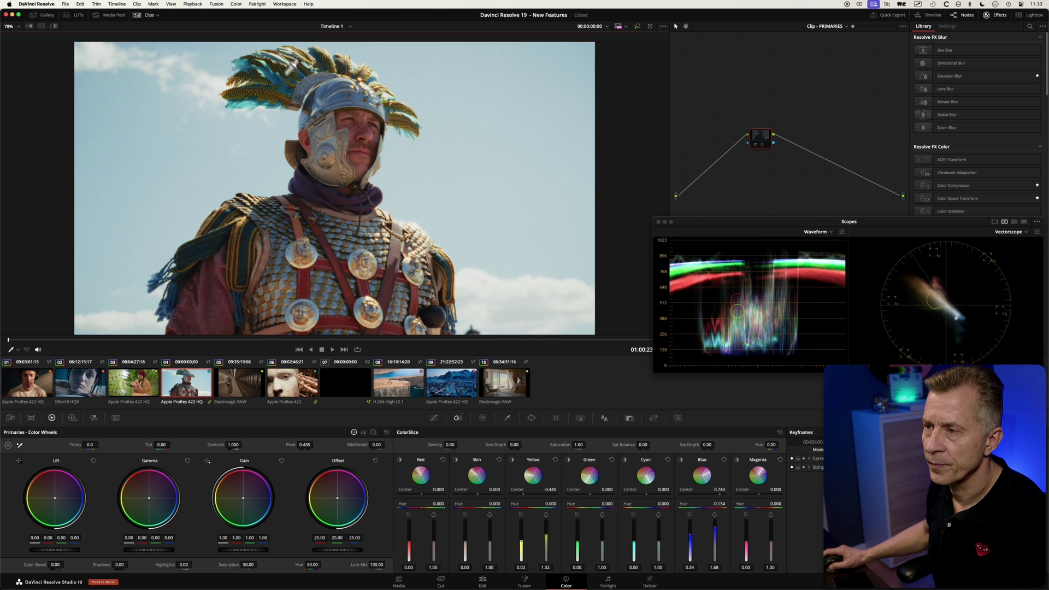
pyautogui.scroll(5, 265, 96)
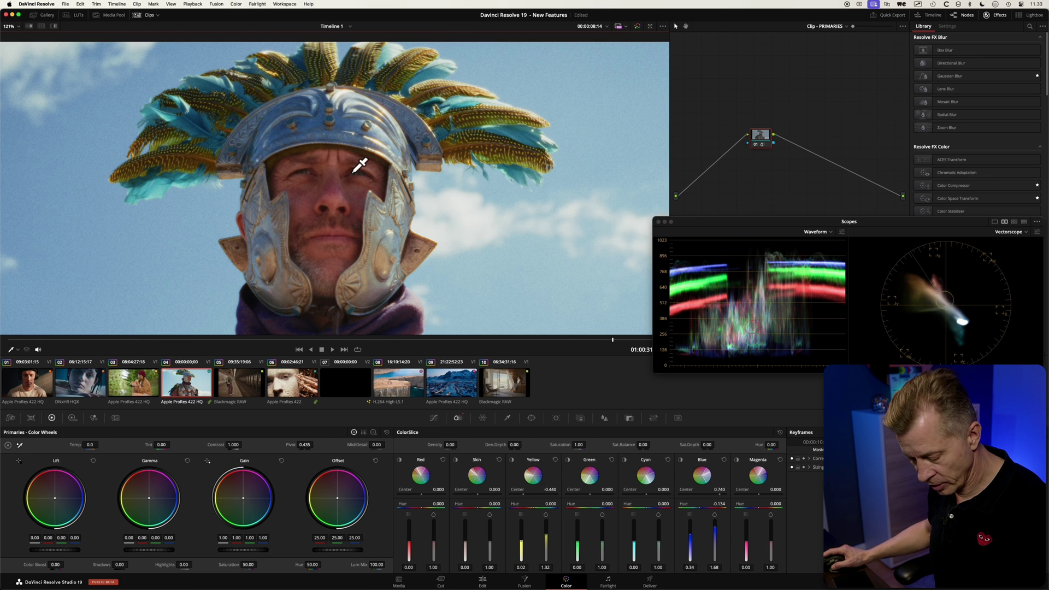
pyautogui.scroll(-2, 343, 197)
pyautogui.scroll(-3, 343, 198)
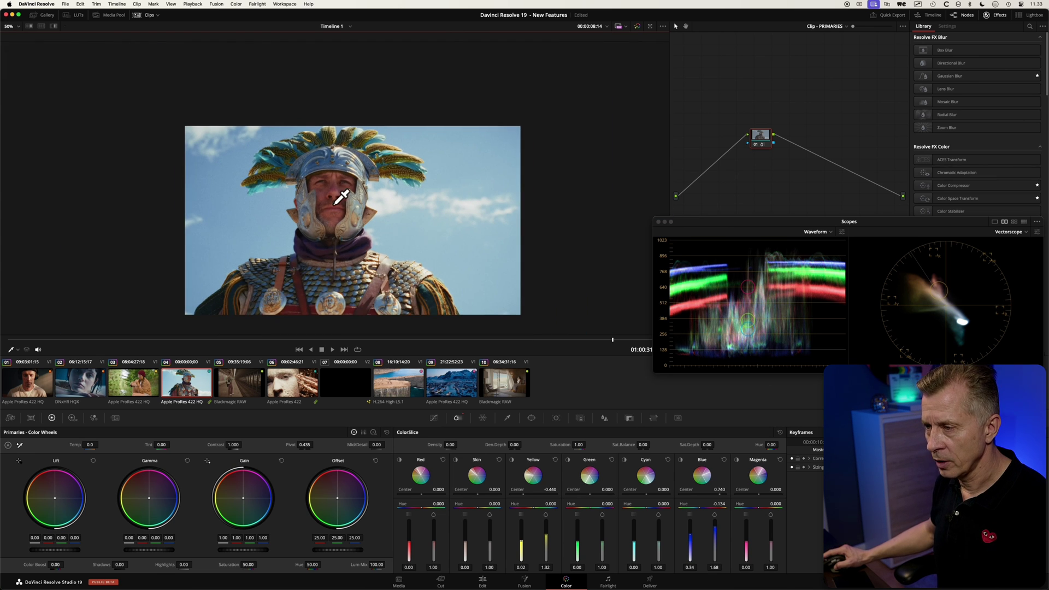